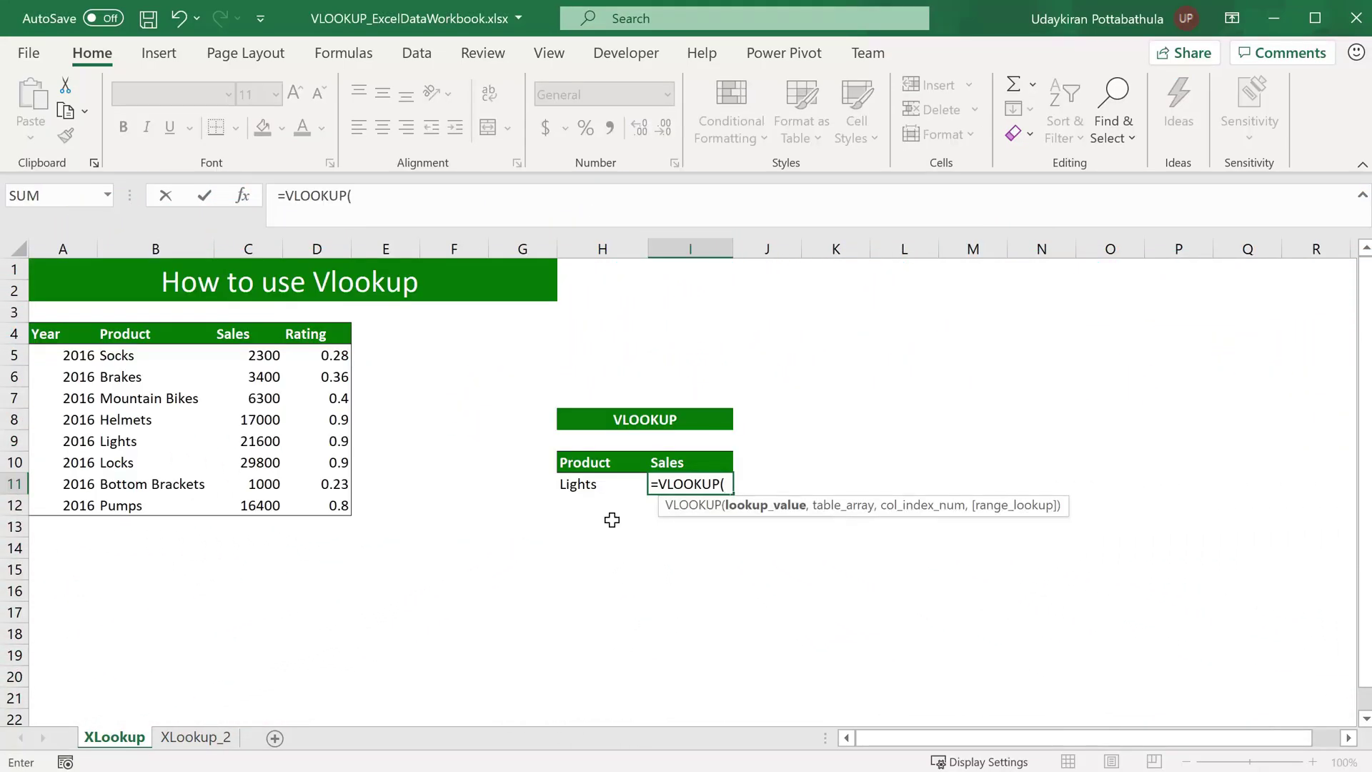
Walk through the VLOOKUP arguments: H11 as lookup value, B5:D12 as table, column 2.
click(597, 485)
text(,)
drag(129, 355, 312, 508)
text(,2,)
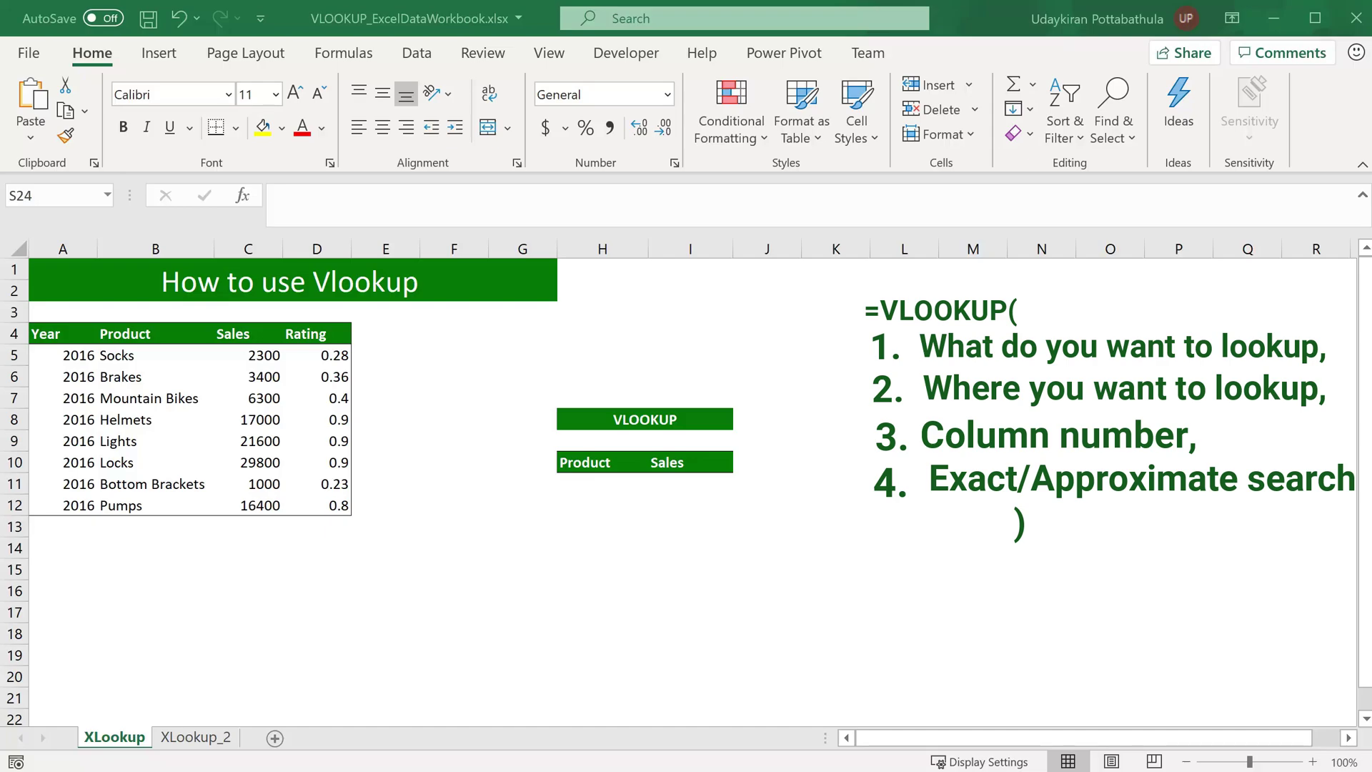
Start =VLOOKUP in I11 with H11 as the lookup value and B5:D12 as the table array.
click(722, 484)
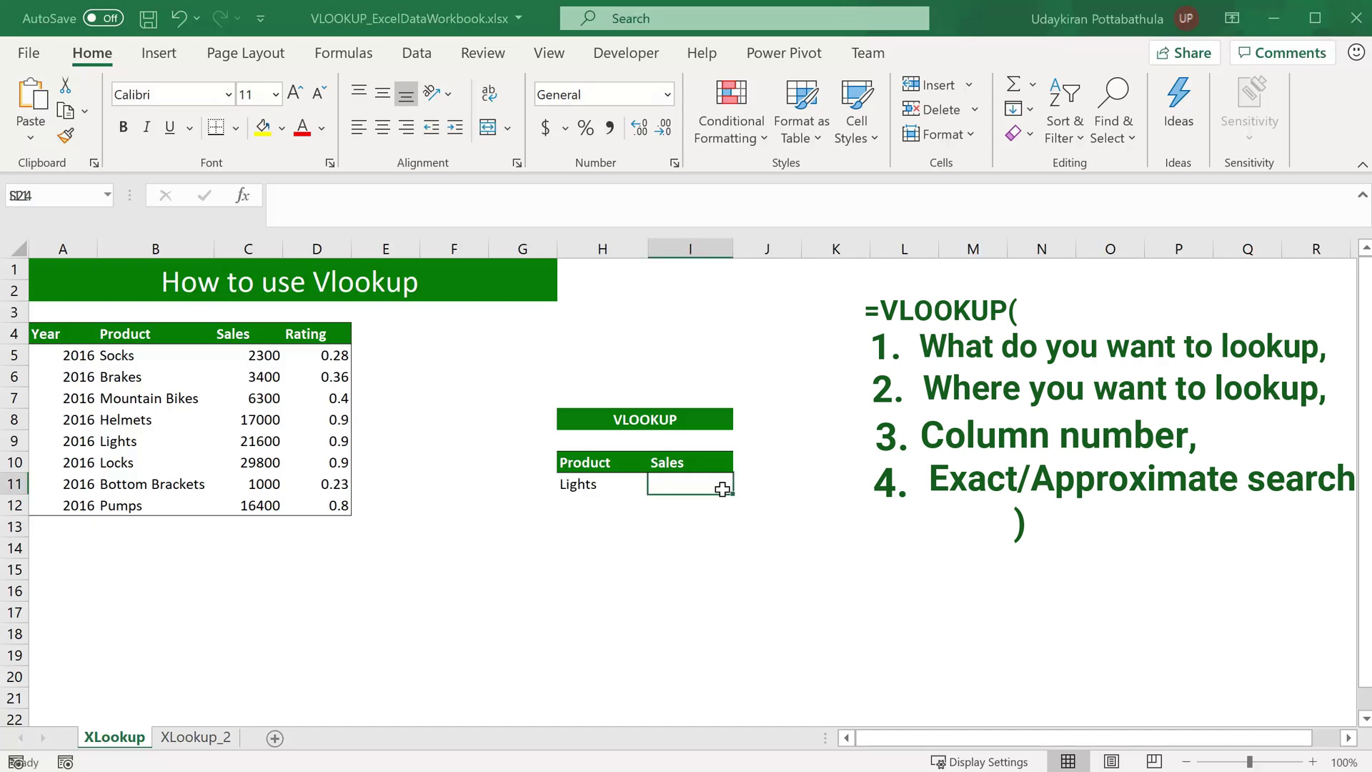
text(=)
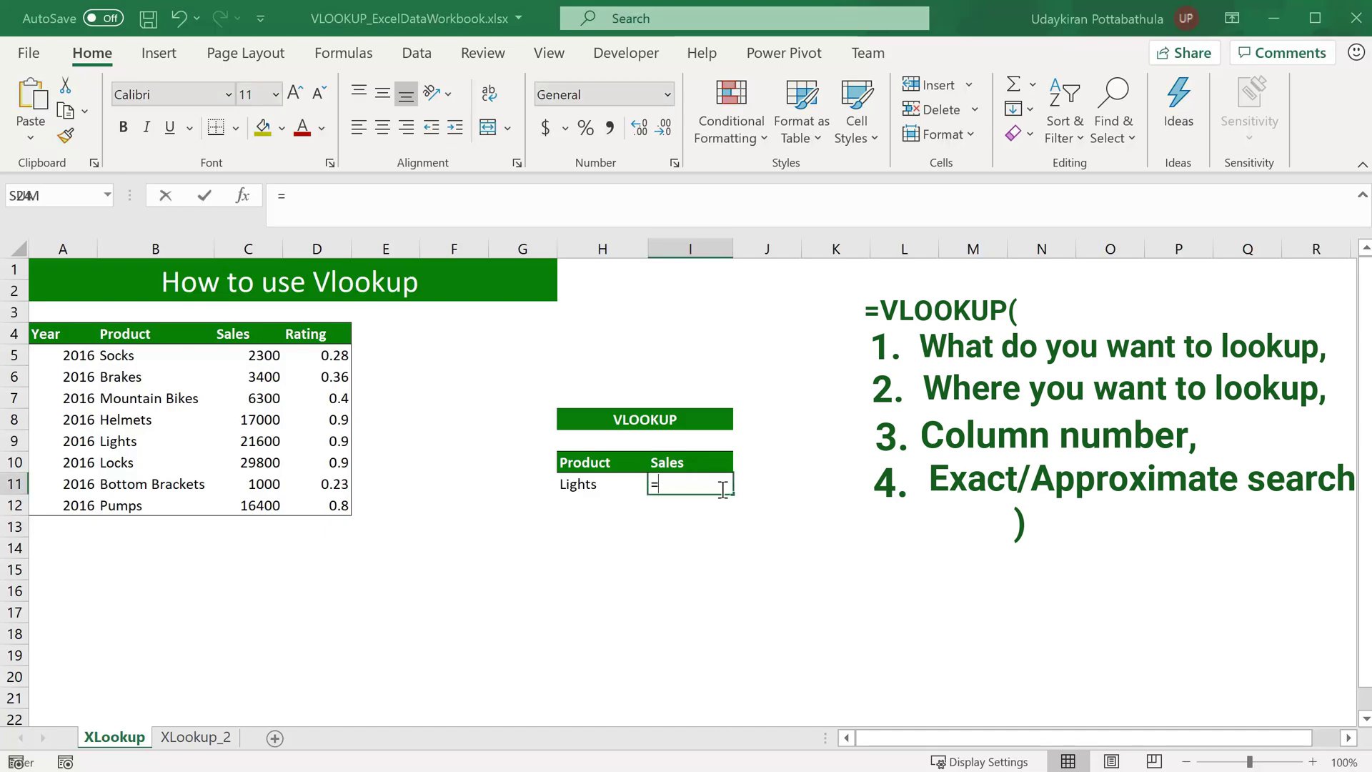
text(Vlookup)
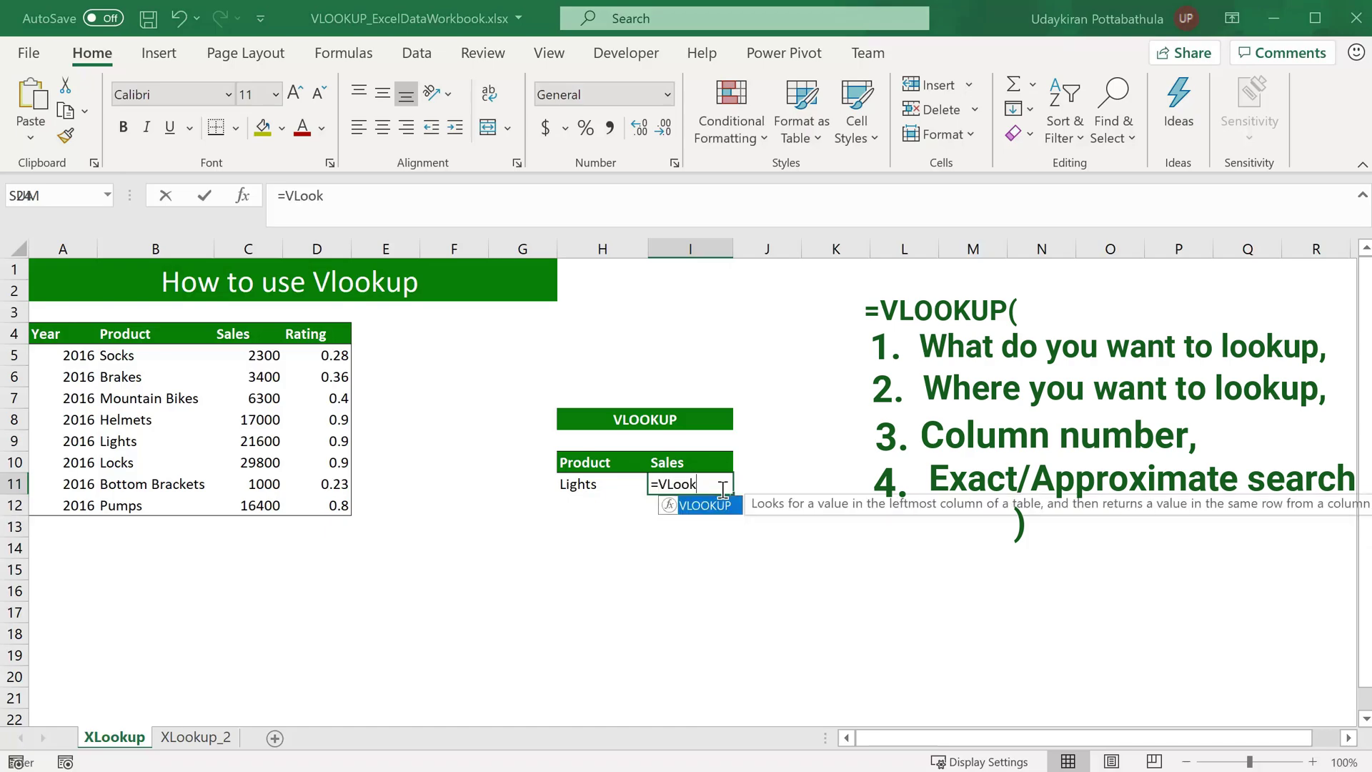
key(Tab)
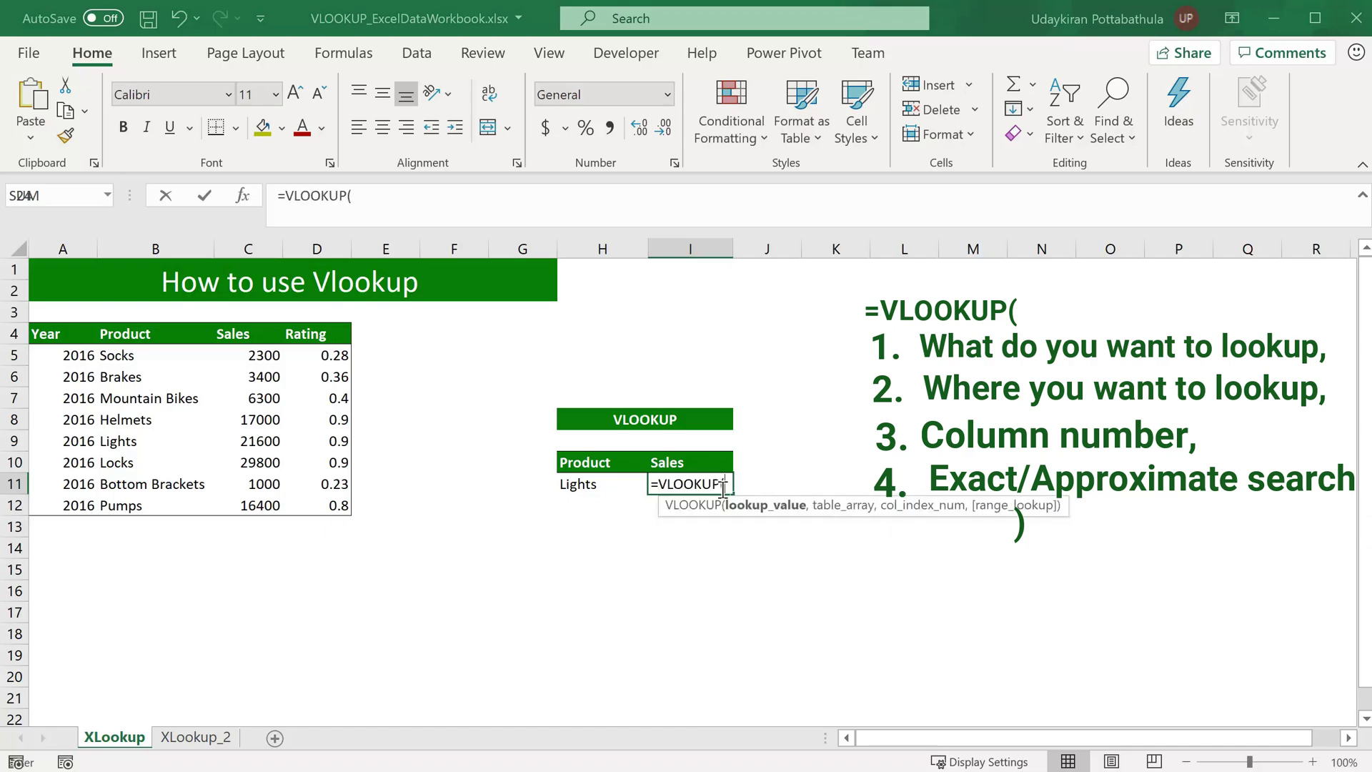
click(597, 489)
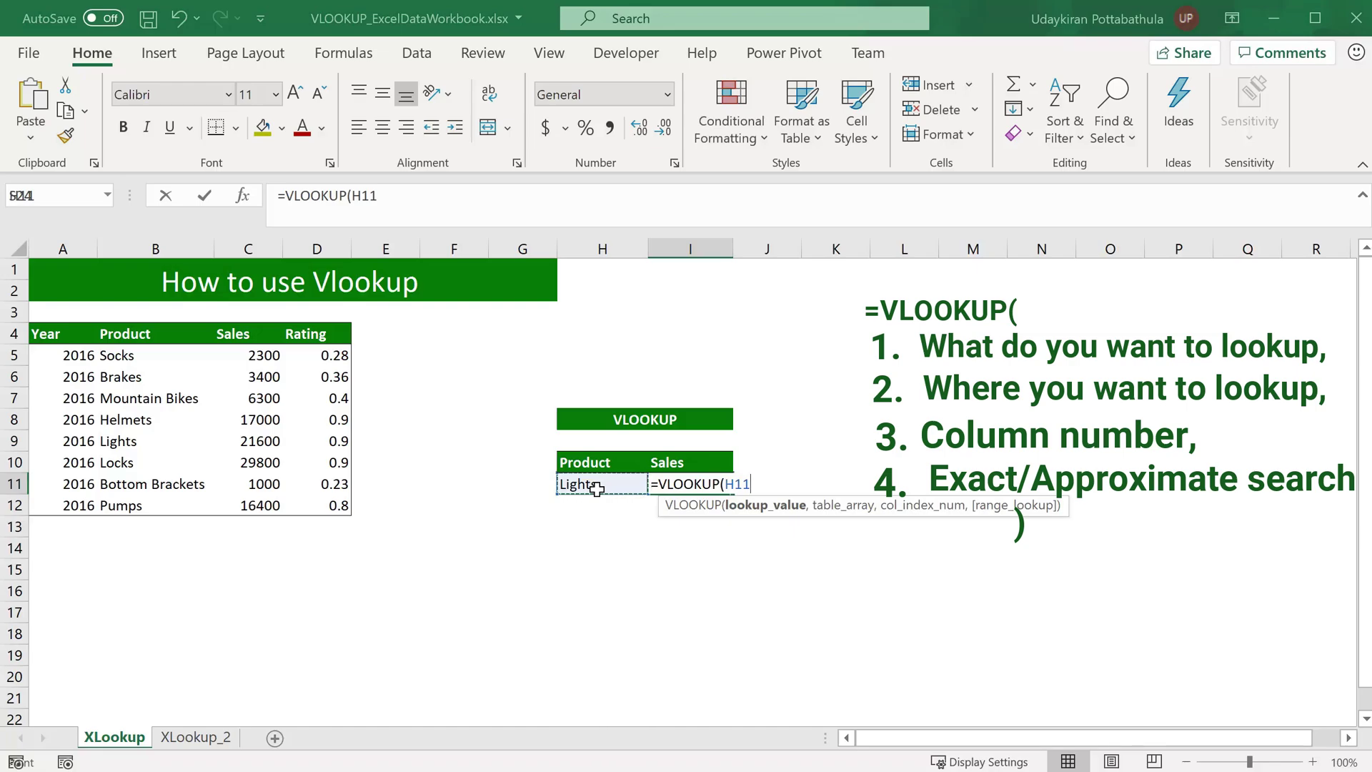
text(,)
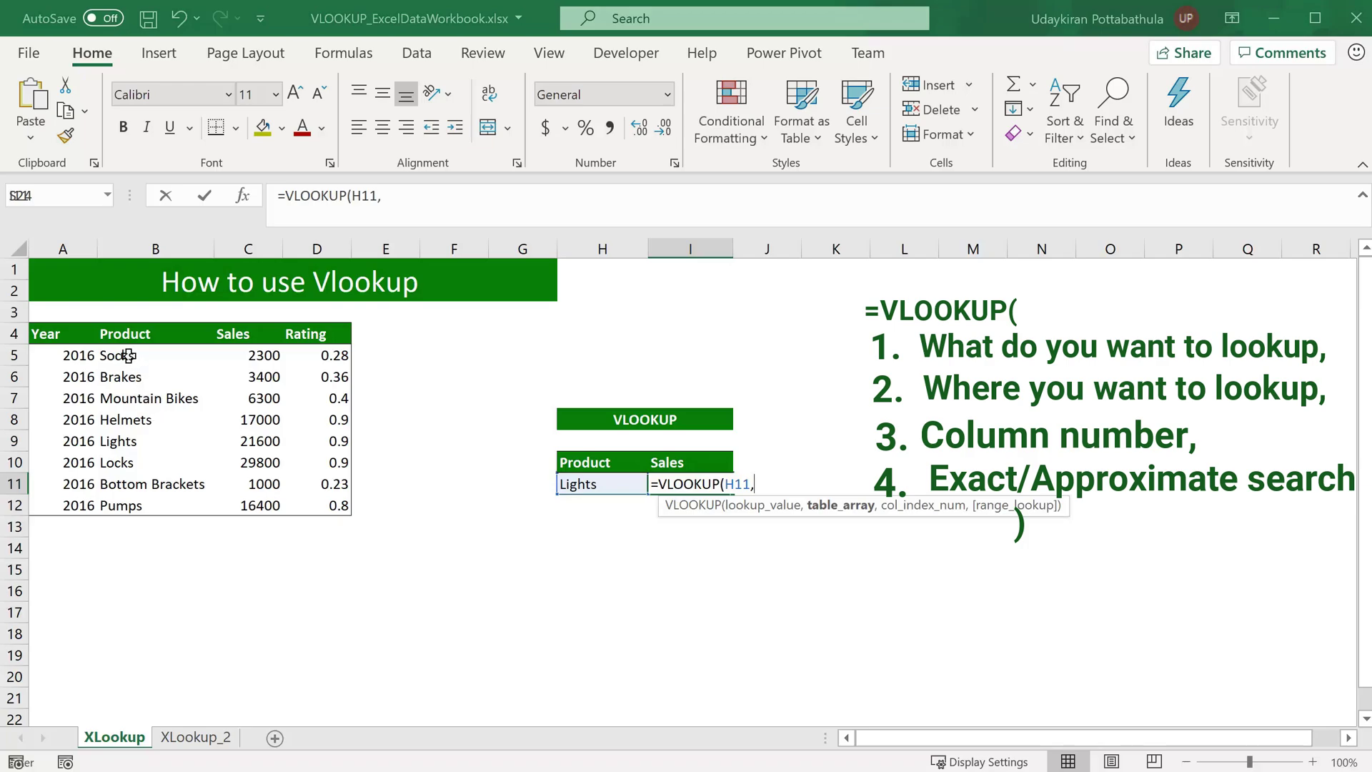
drag(122, 351, 312, 507)
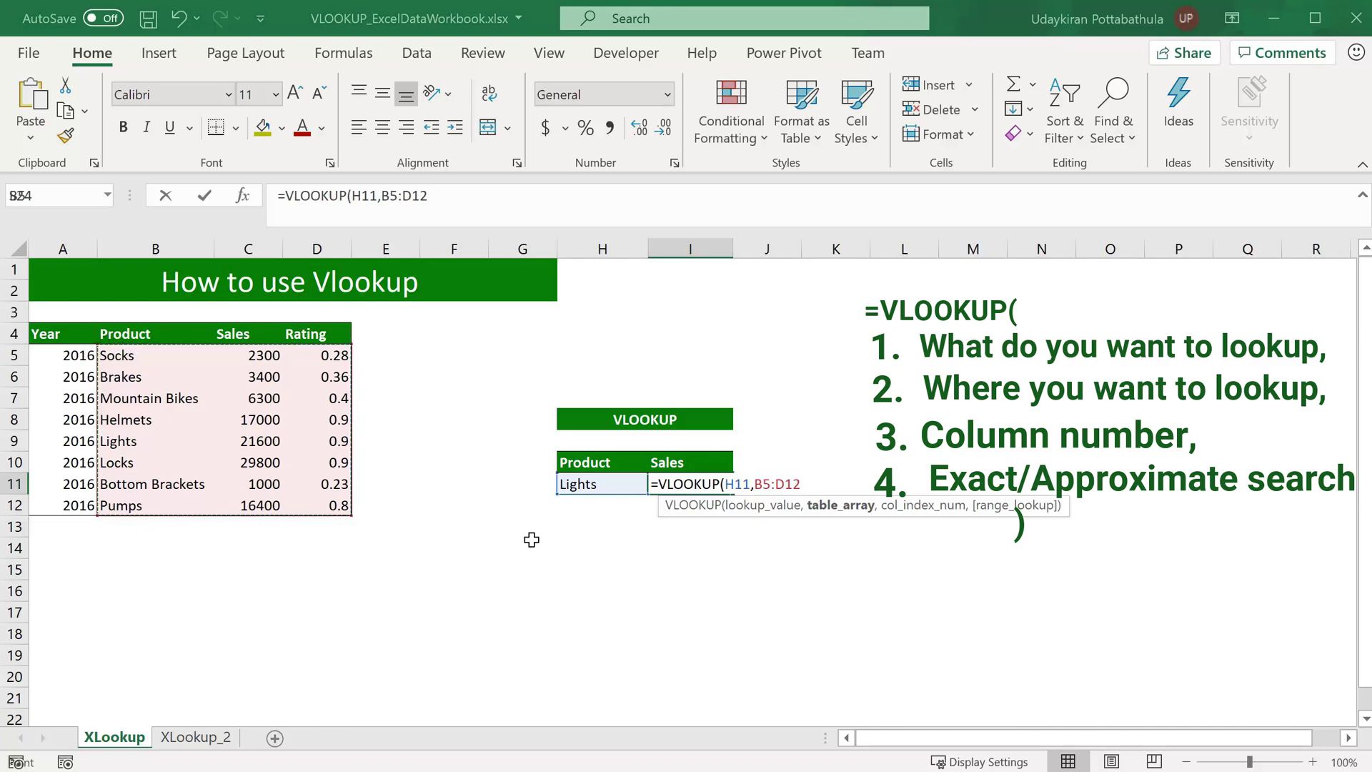
Complete the formula with column index 2 and FALSE for exact match, returning 21600.
text(,)
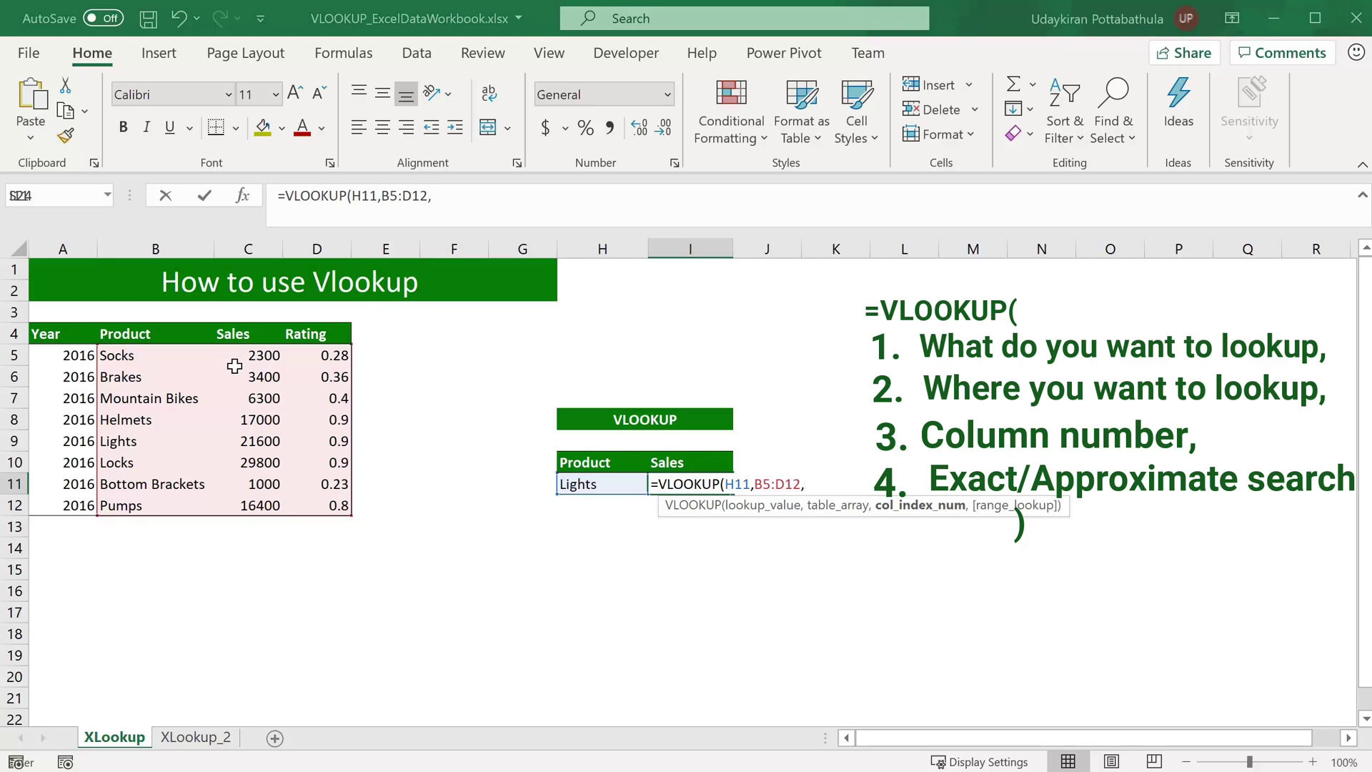
text(2,)
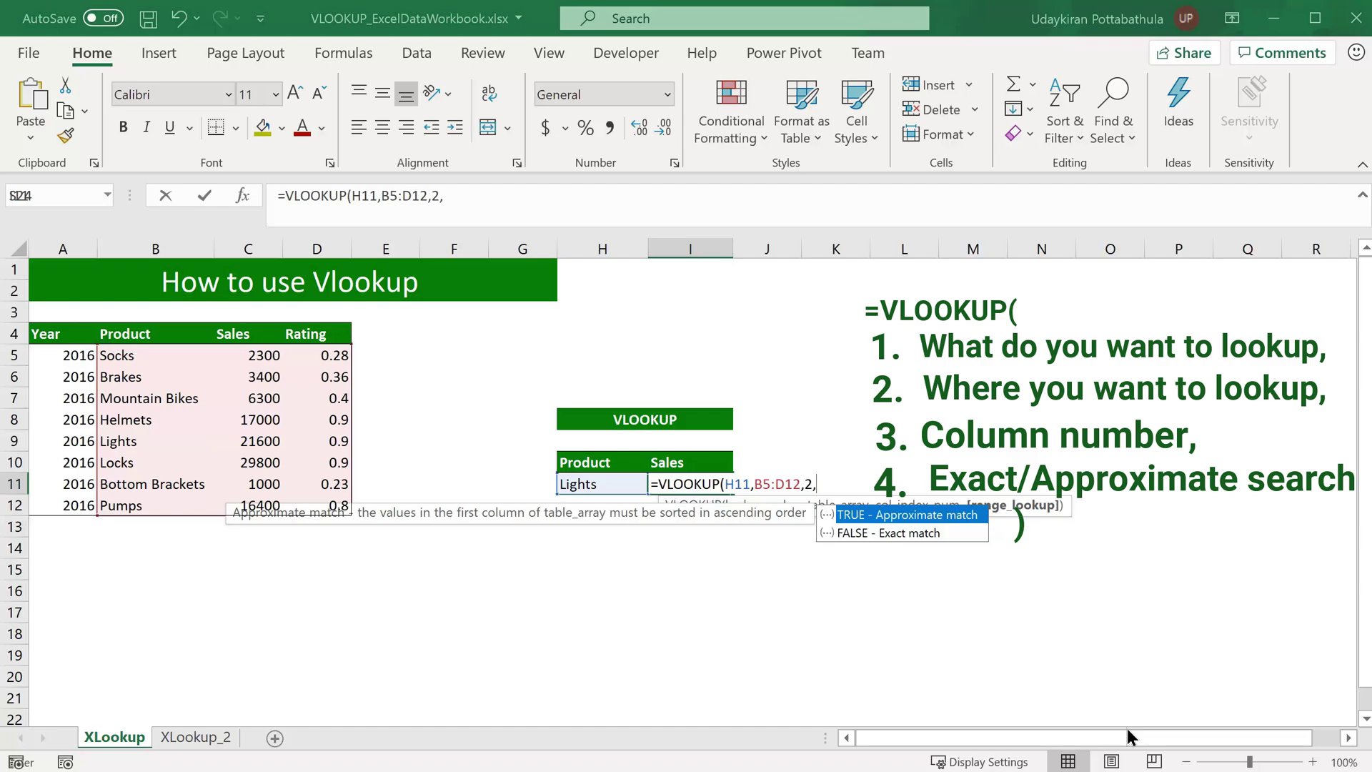
key(Down)
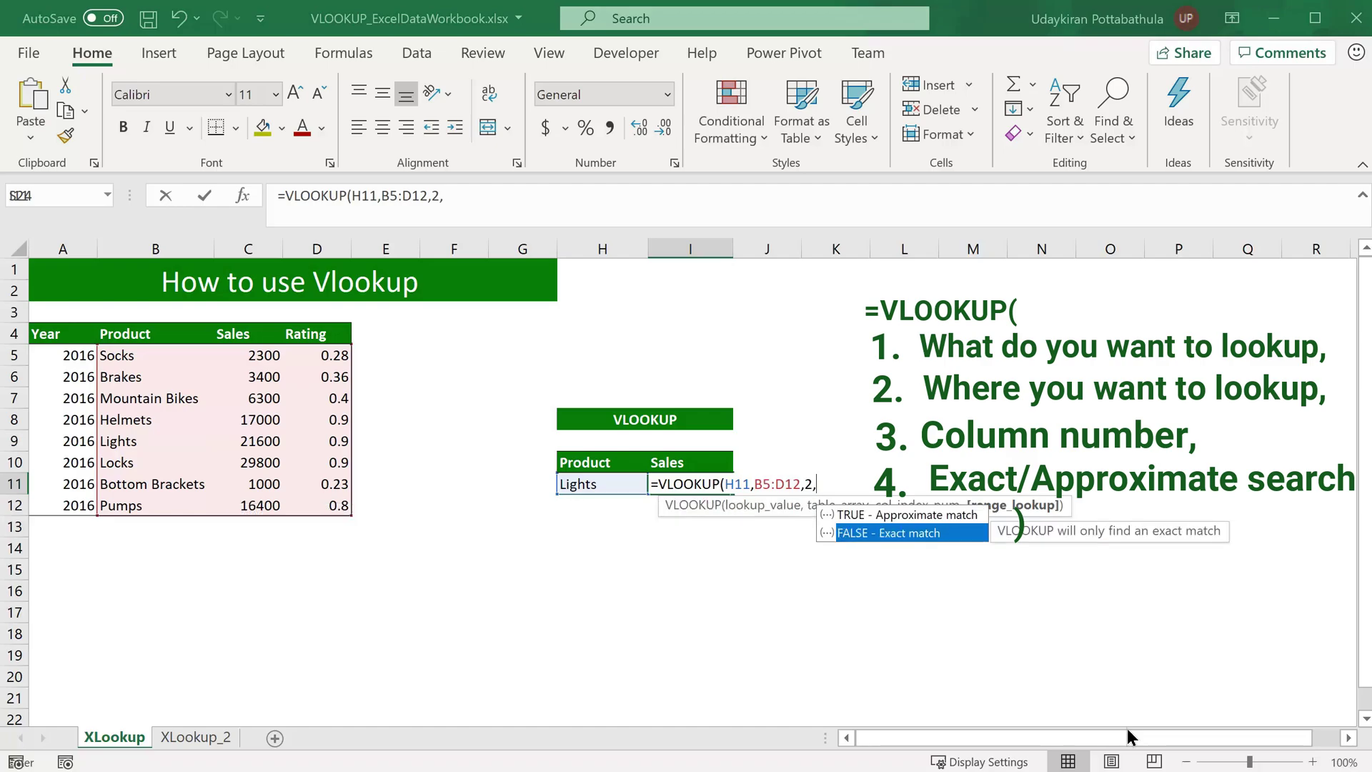
key(Tab)
text())
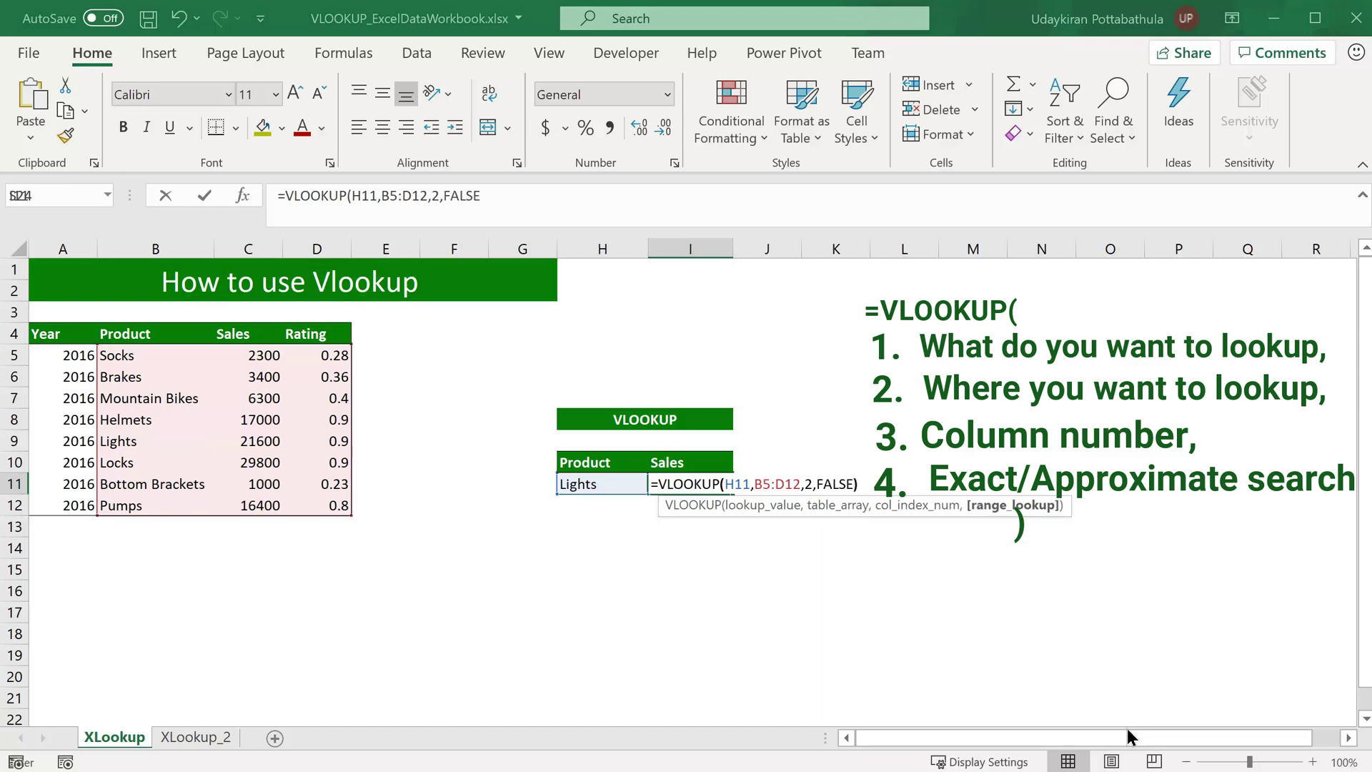
key(Return)
key(Up)
key(Right)
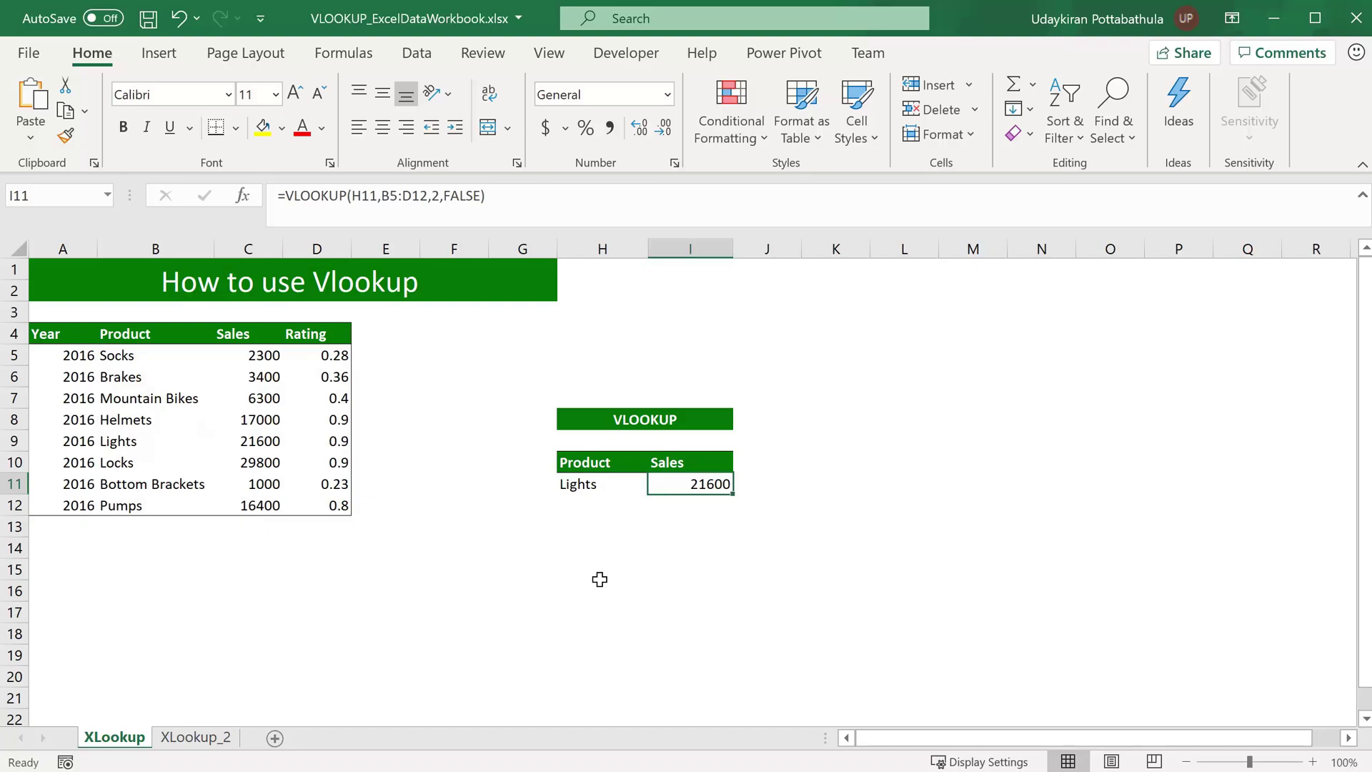
Delete the FALSE argument so I11 reads =VLOOKUP(H11,B5:D12,2) and still returns 21600.
click(594, 482)
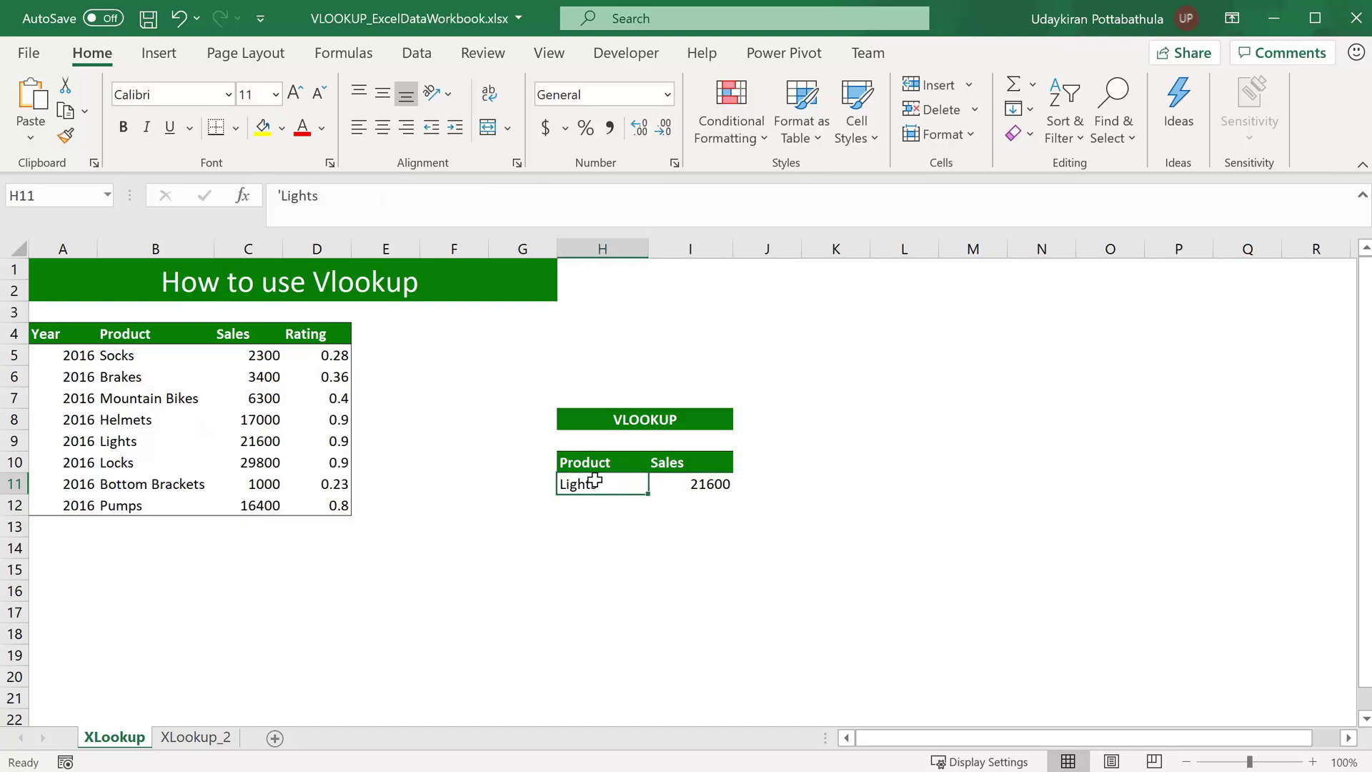
click(685, 486)
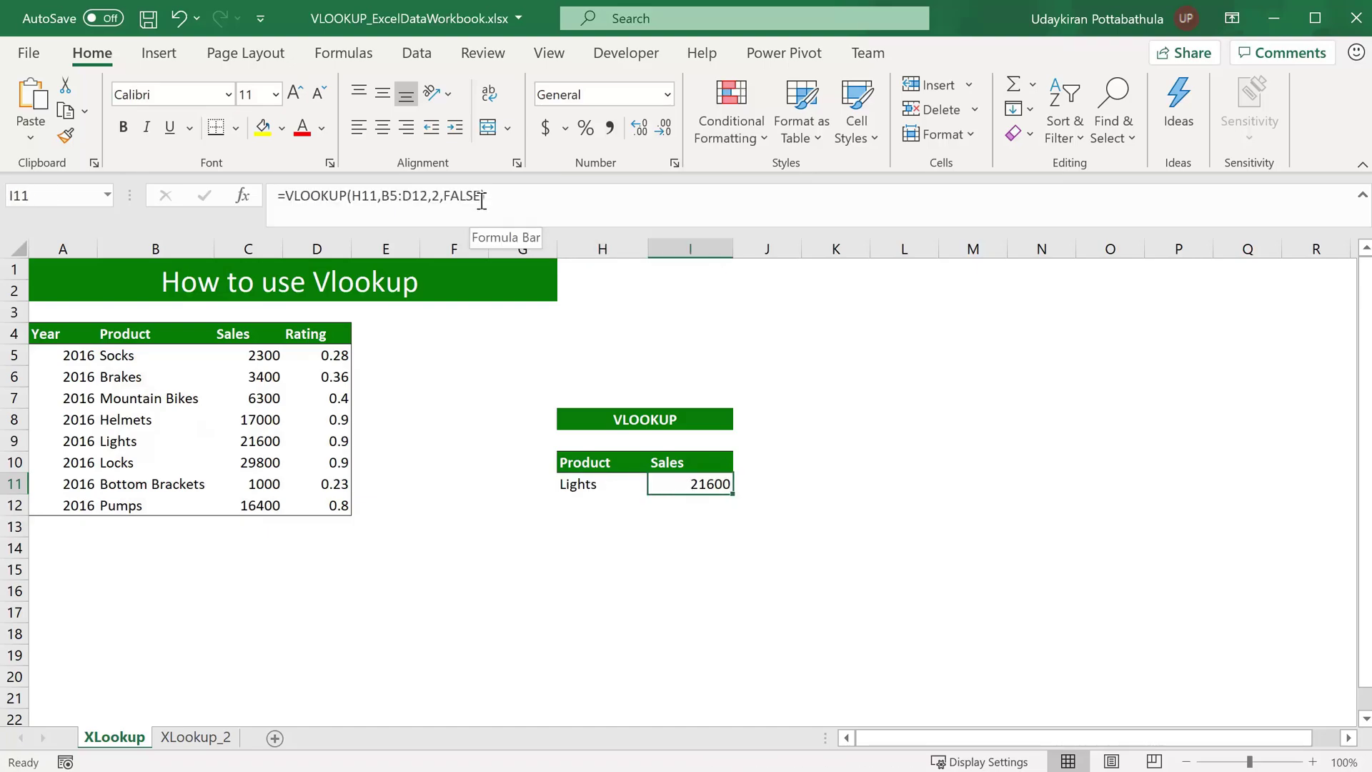
double_click(702, 484)
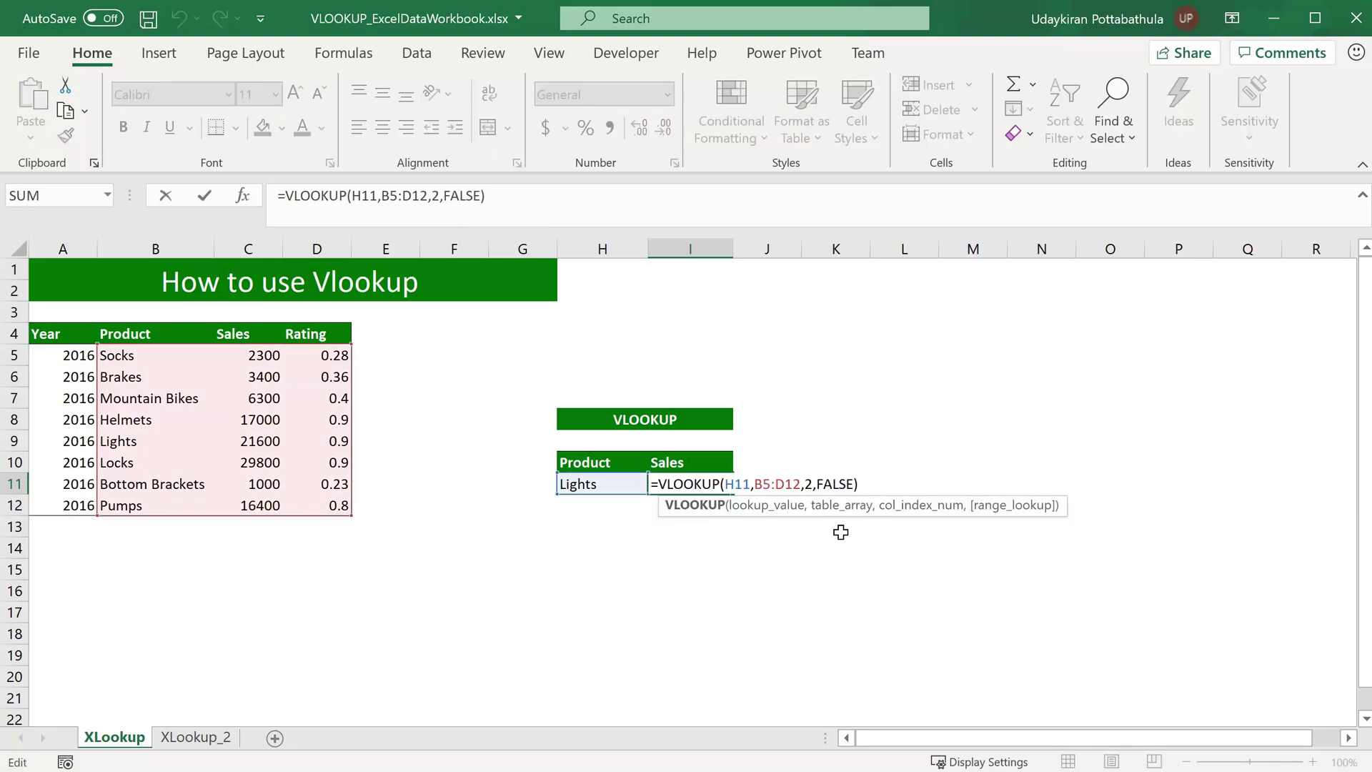
double_click(838, 485)
key(BackSpace)
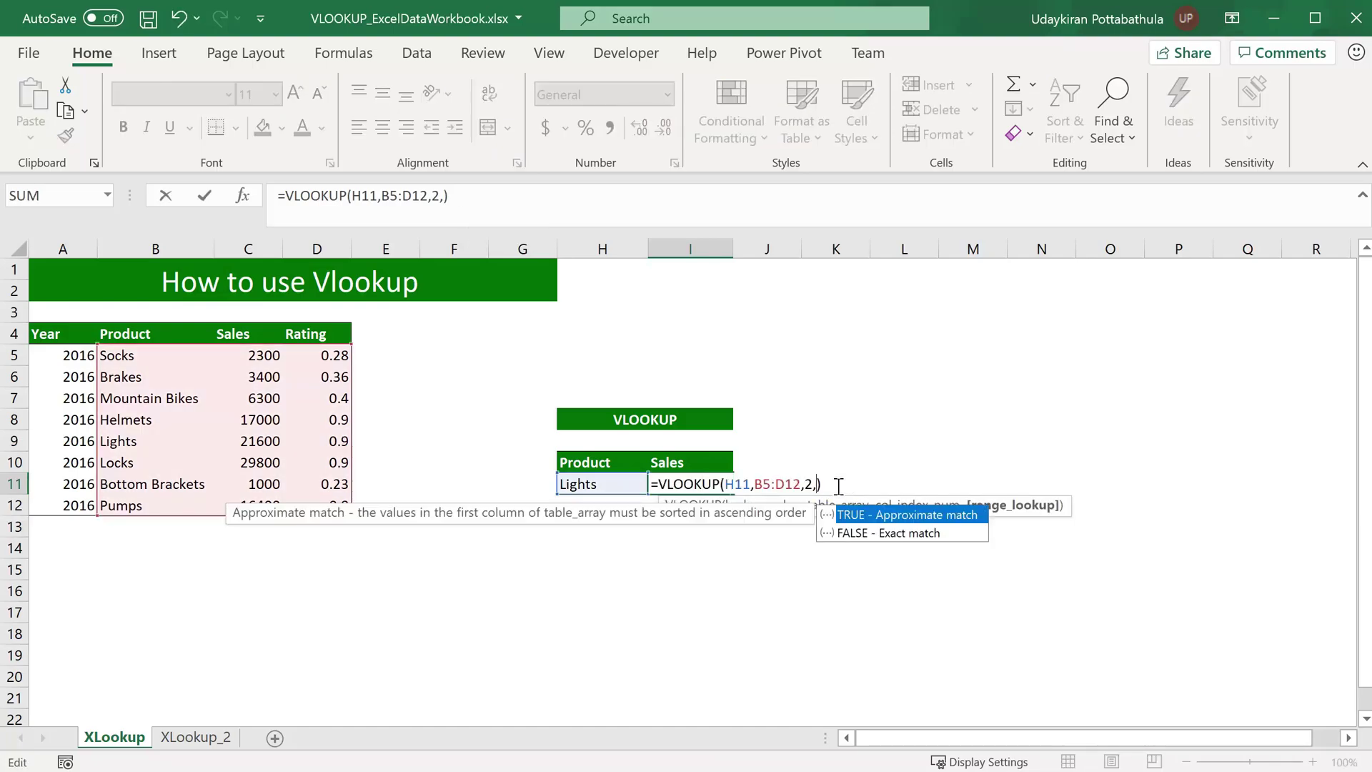
key(BackSpace)
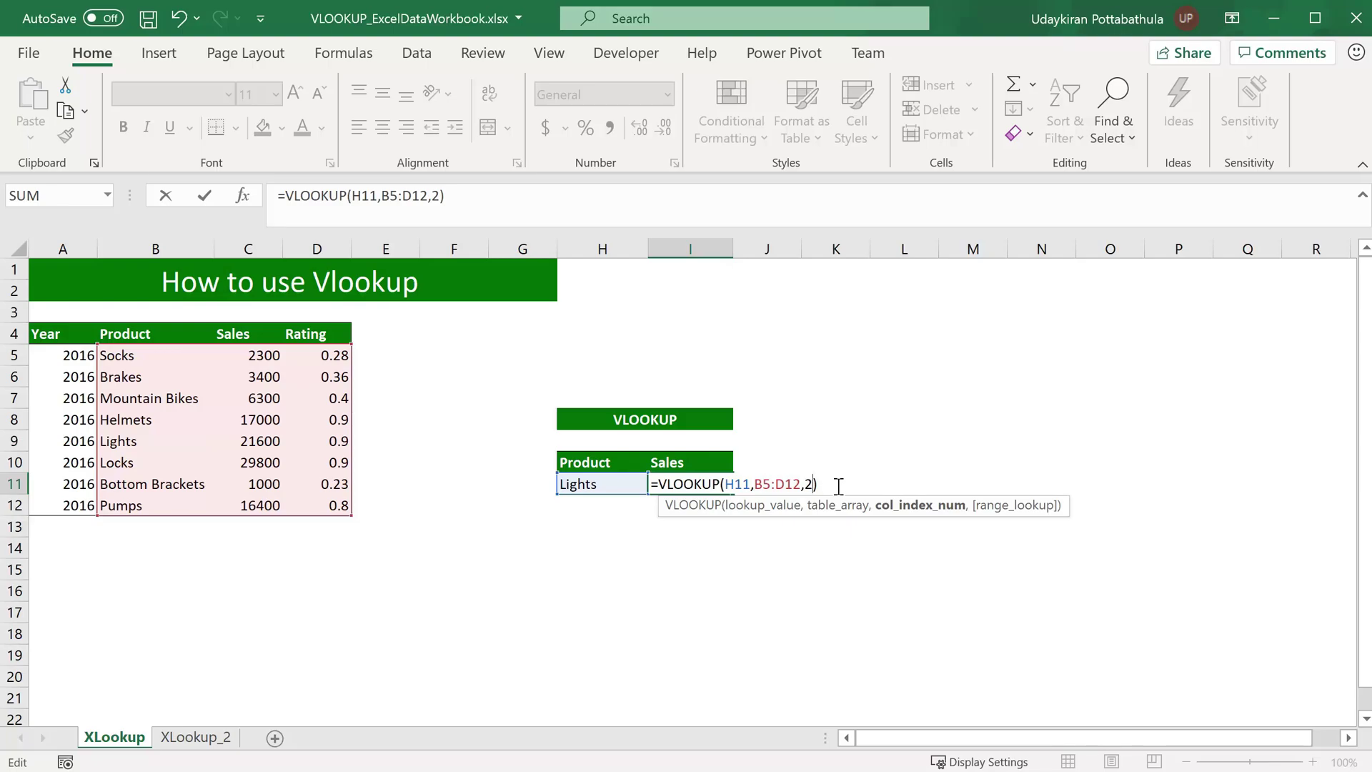
click(790, 538)
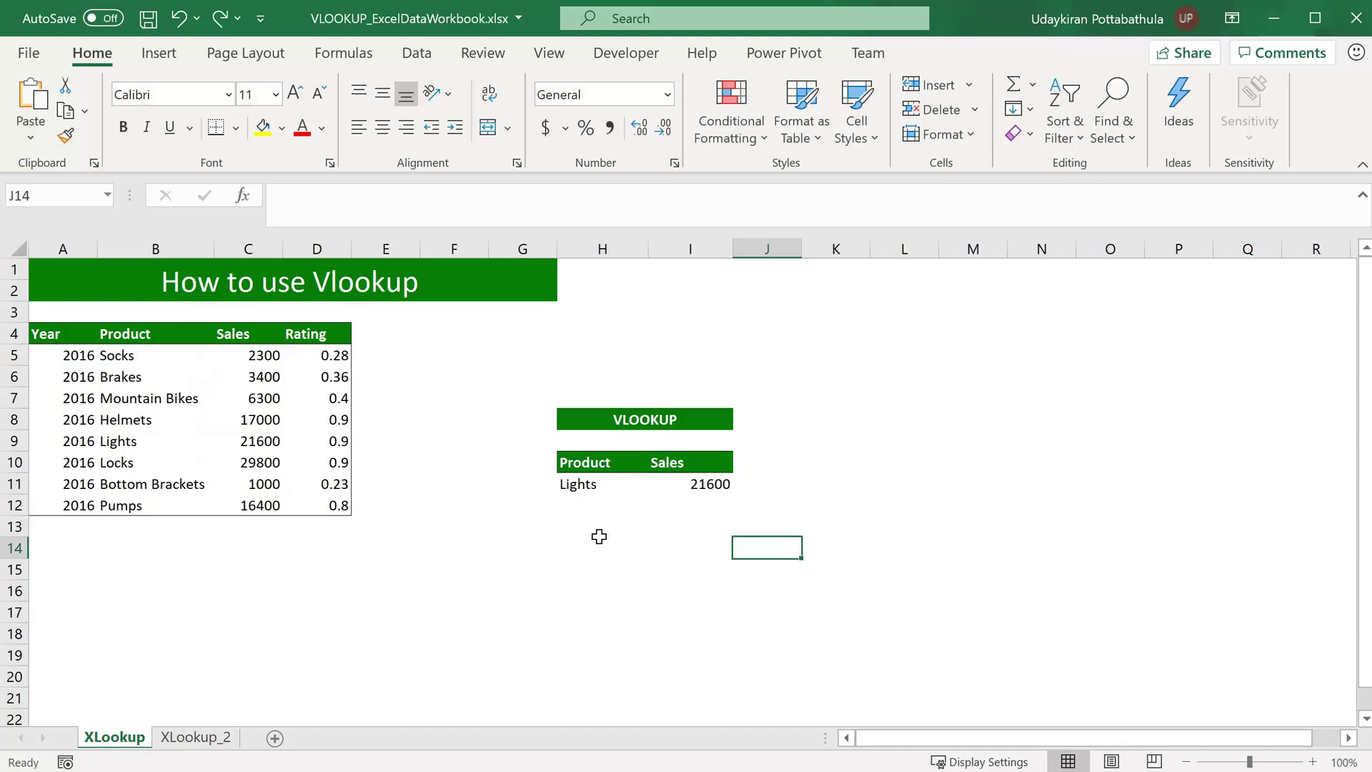
Change H11 from Lights to the wildcard Lig*, keeping the 21600 result in I11.
click(606, 485)
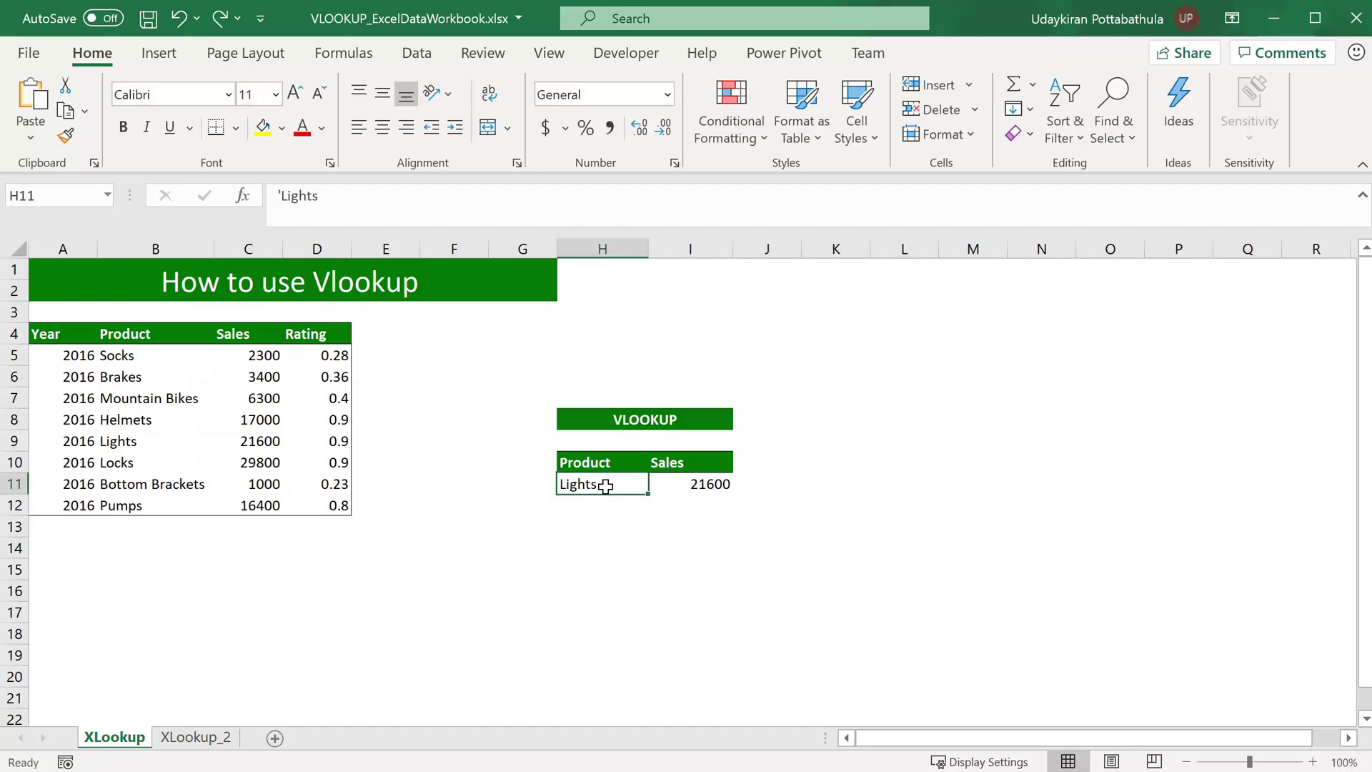
double_click(605, 486)
key(BackSpace)
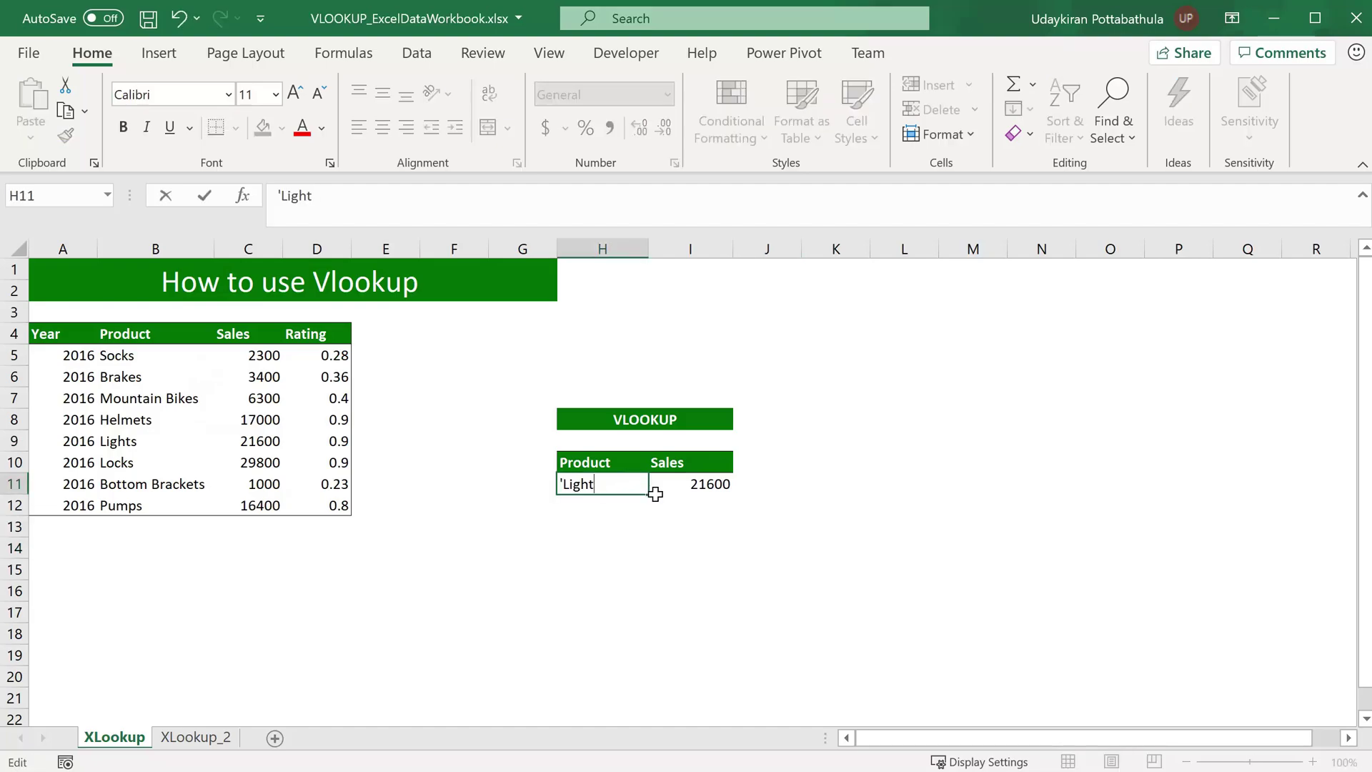
key(BackSpace)
key(BackSpace)
text(*)
key(Return)
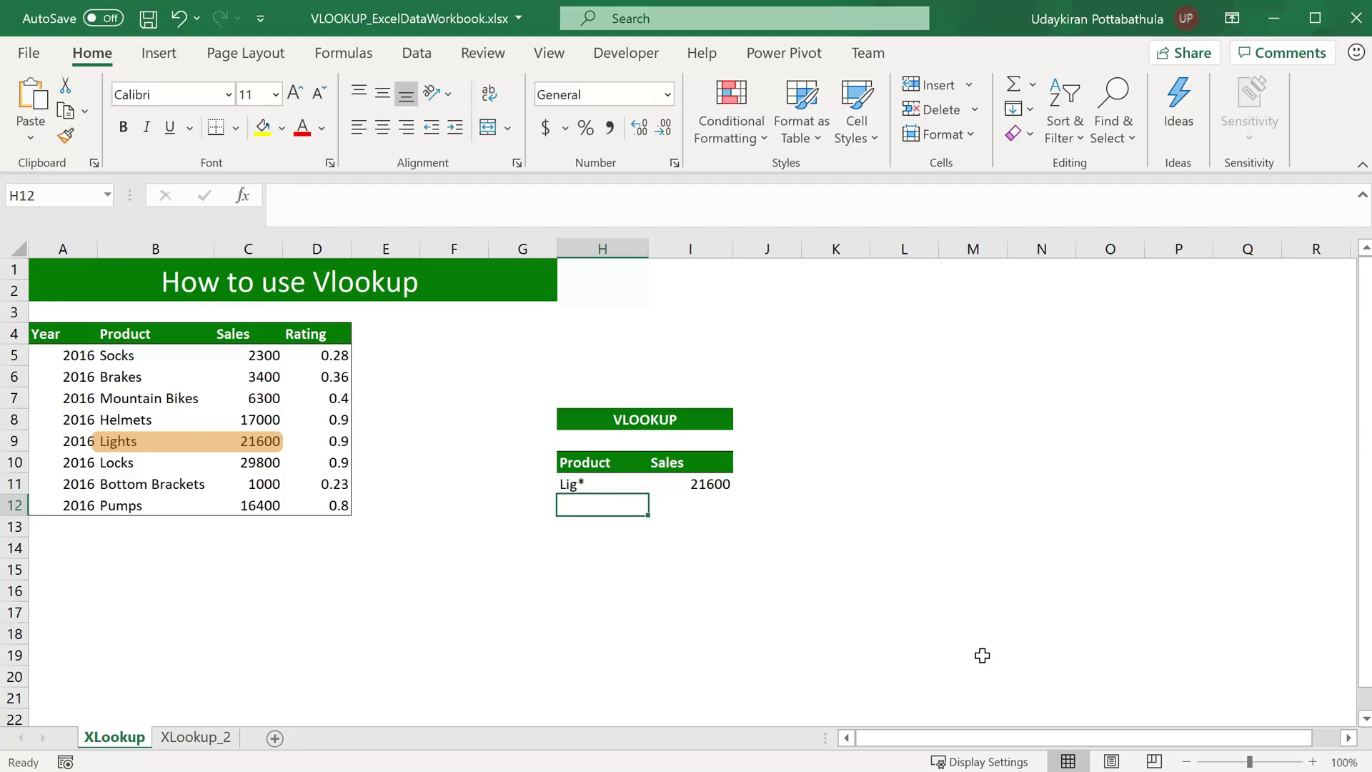
Change H11 to Lig?, which makes the lookup return #N/A.
key(Up)
double_click(604, 482)
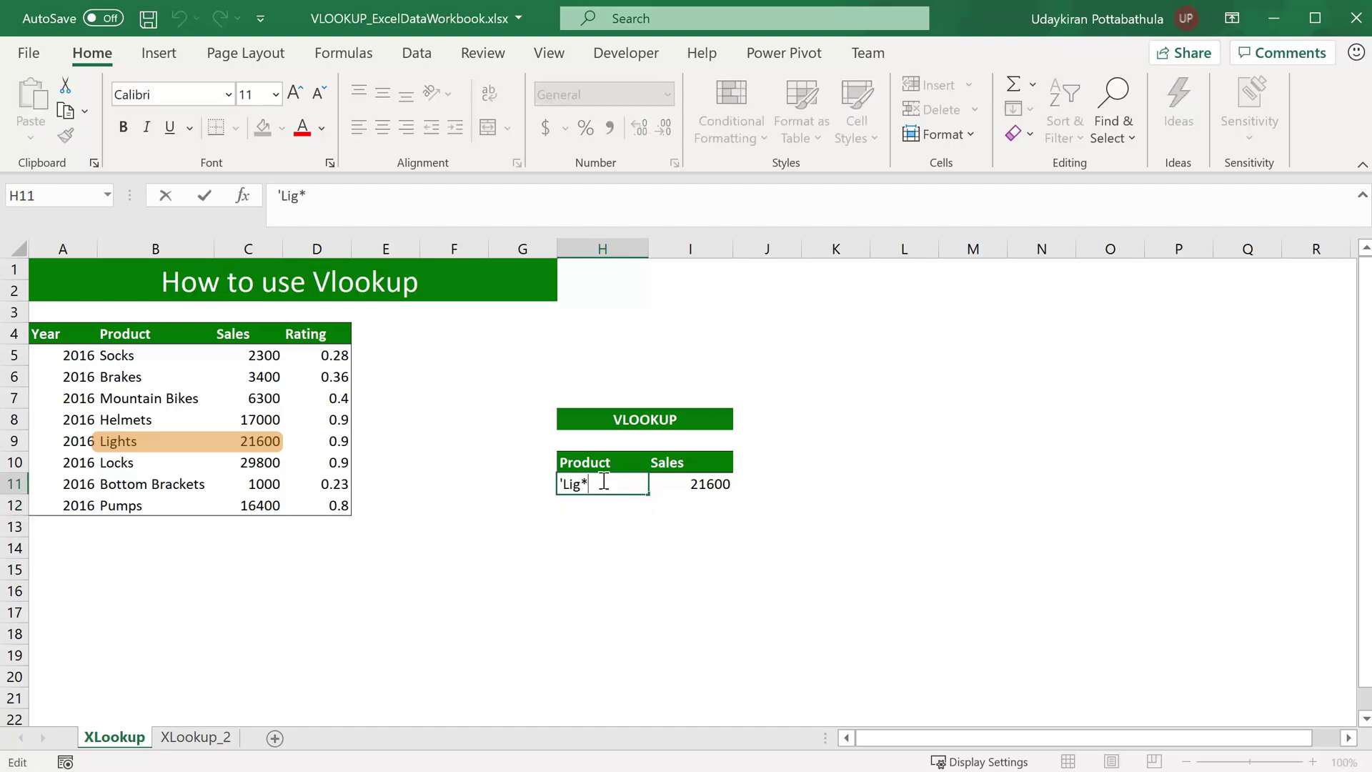
key(BackSpace)
text(?)
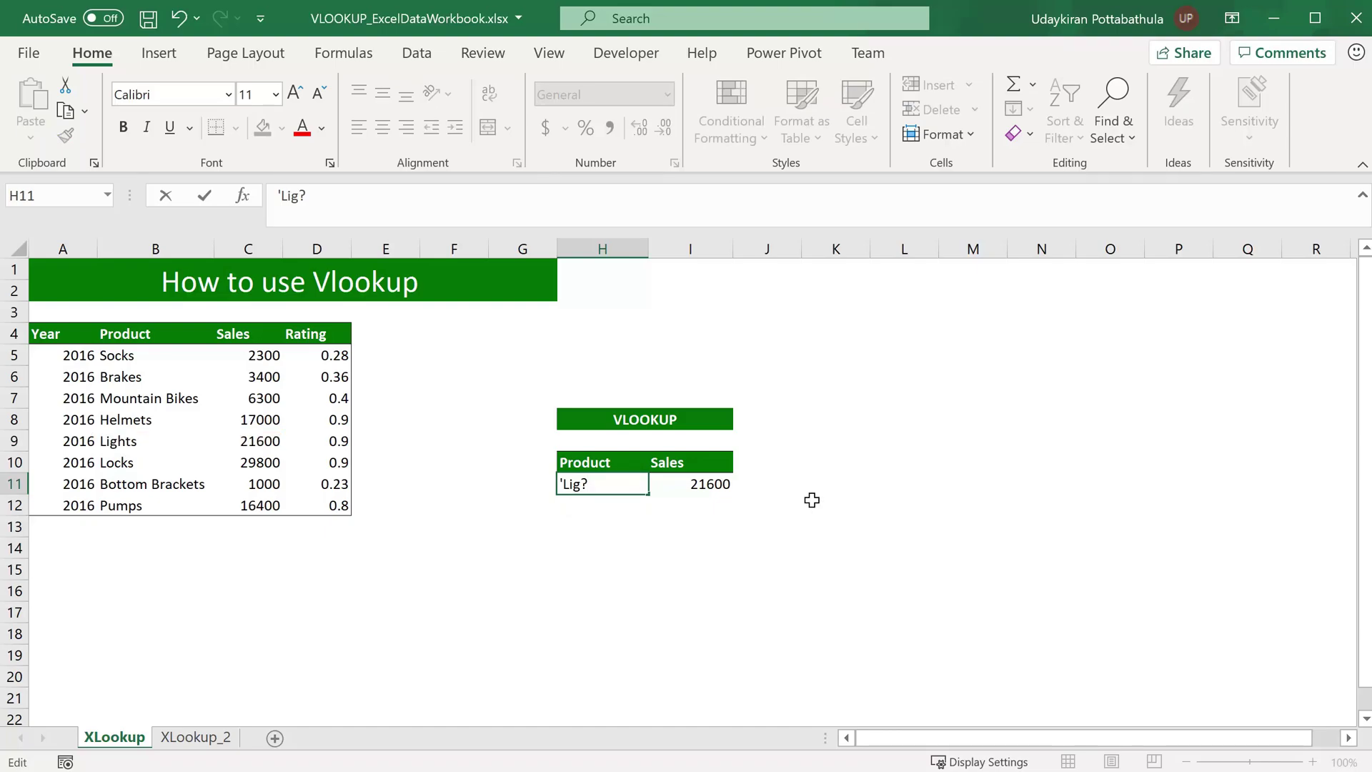
key(Return)
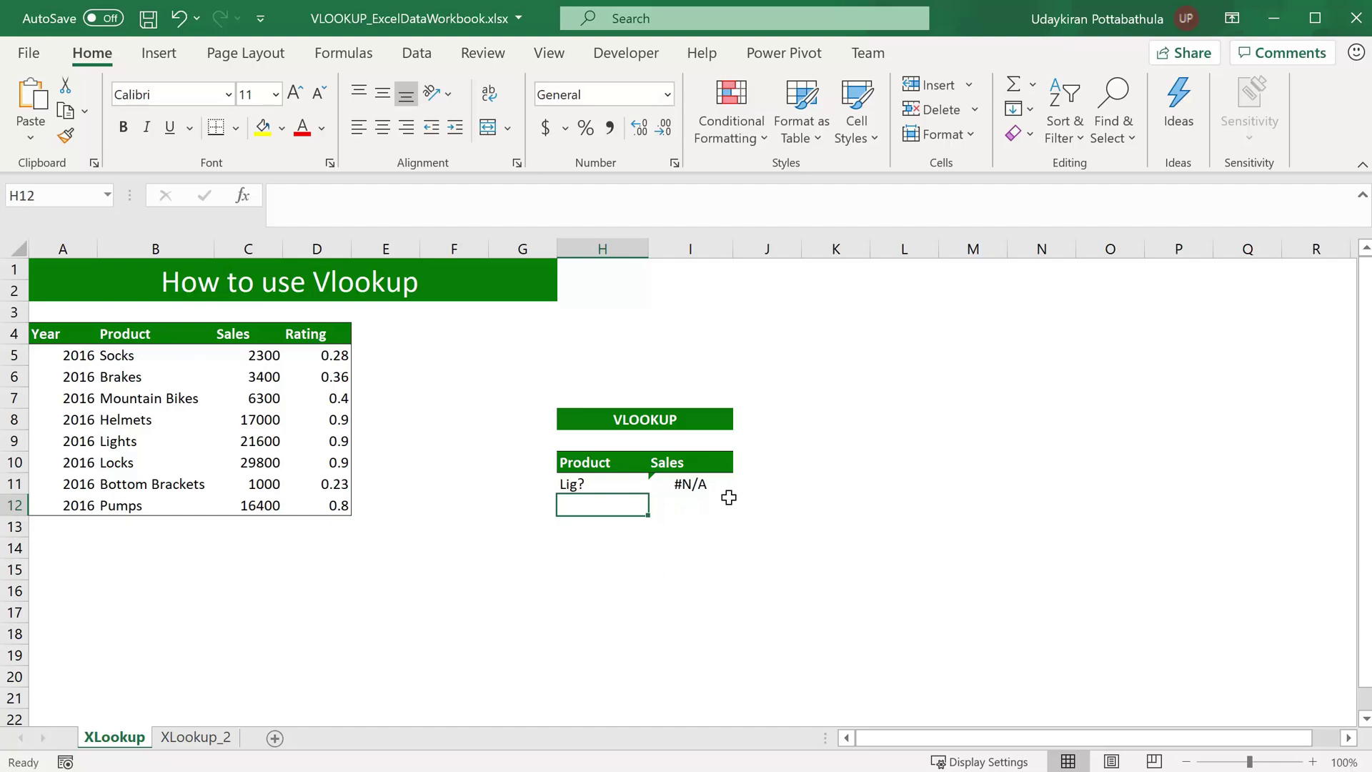
Extend H11 to Lig??? so the lookup matches Lights again.
click(601, 483)
double_click(601, 484)
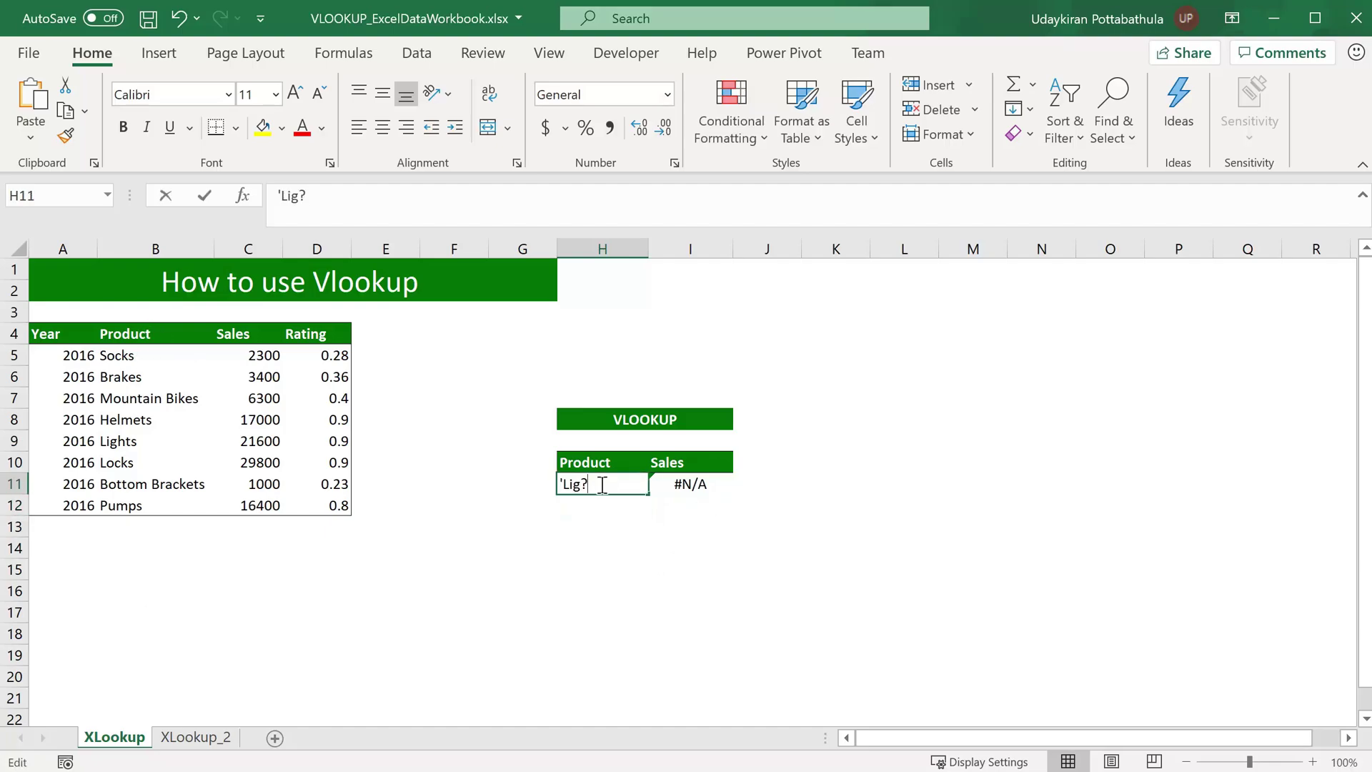
text(?)
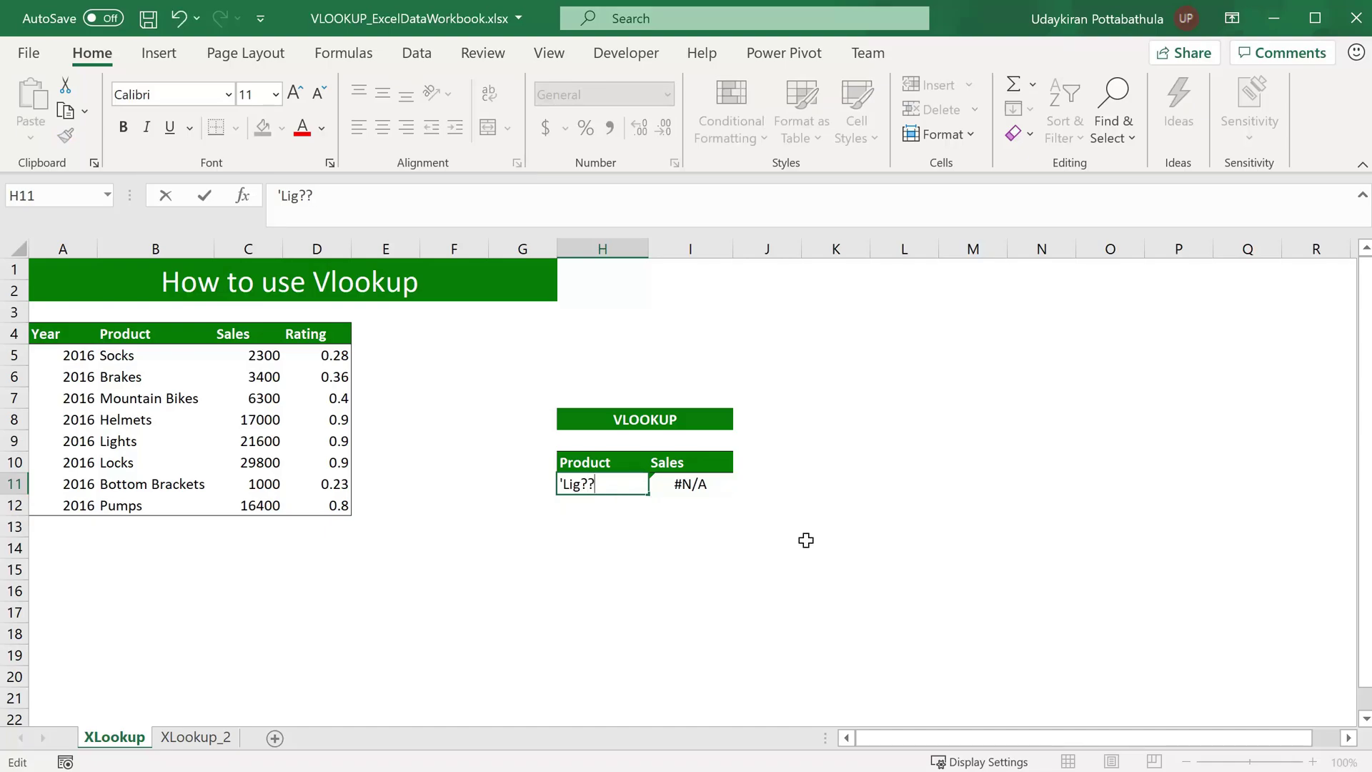
text(?)
key(Return)
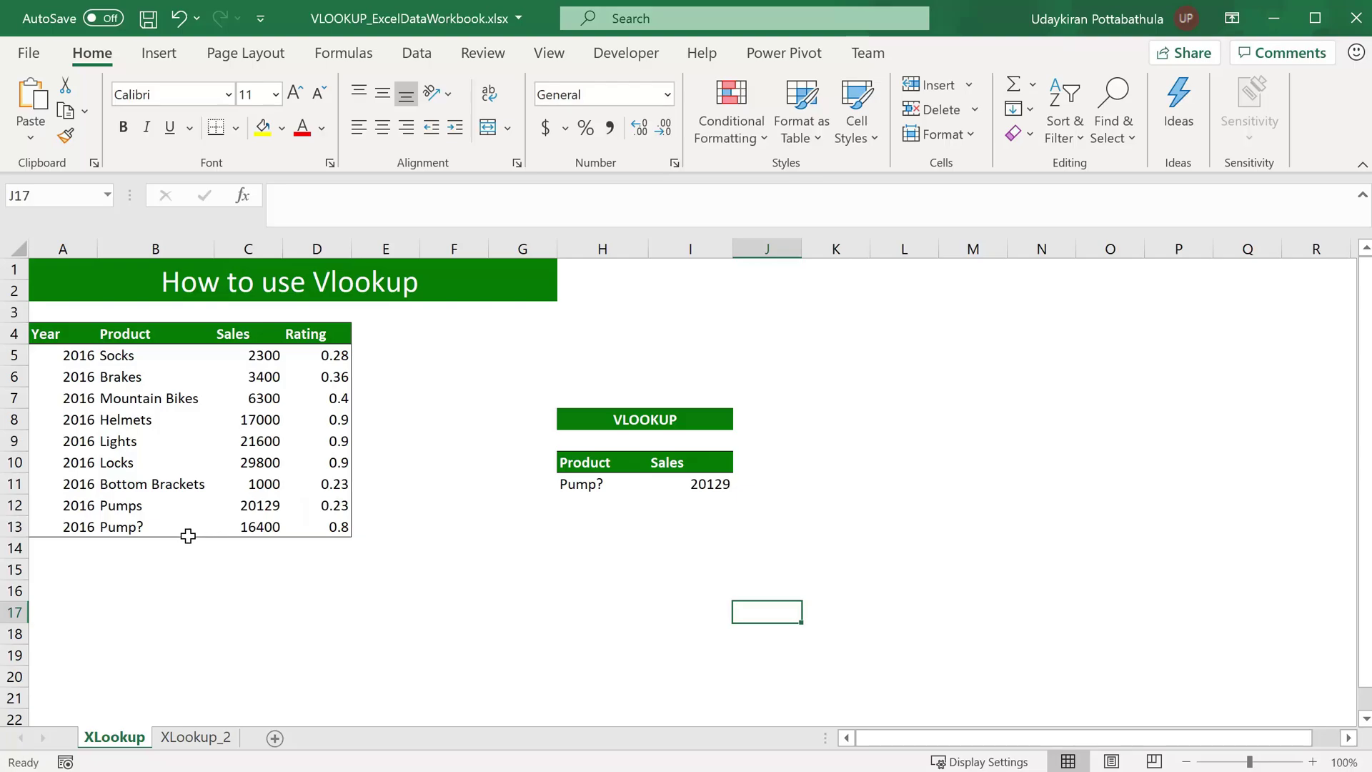
Escape the wildcard by changing H11 to Pump~?, so I11 returns 16400.
click(602, 482)
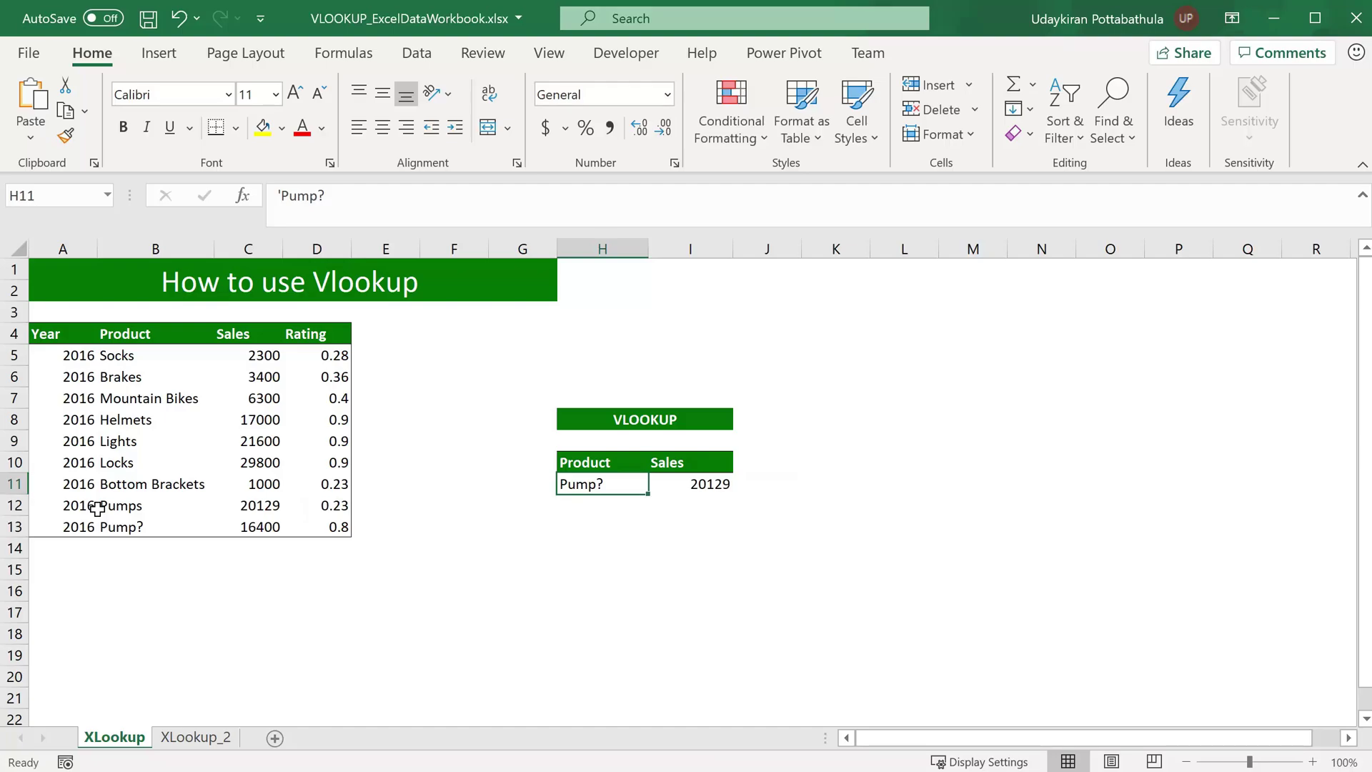
double_click(616, 485)
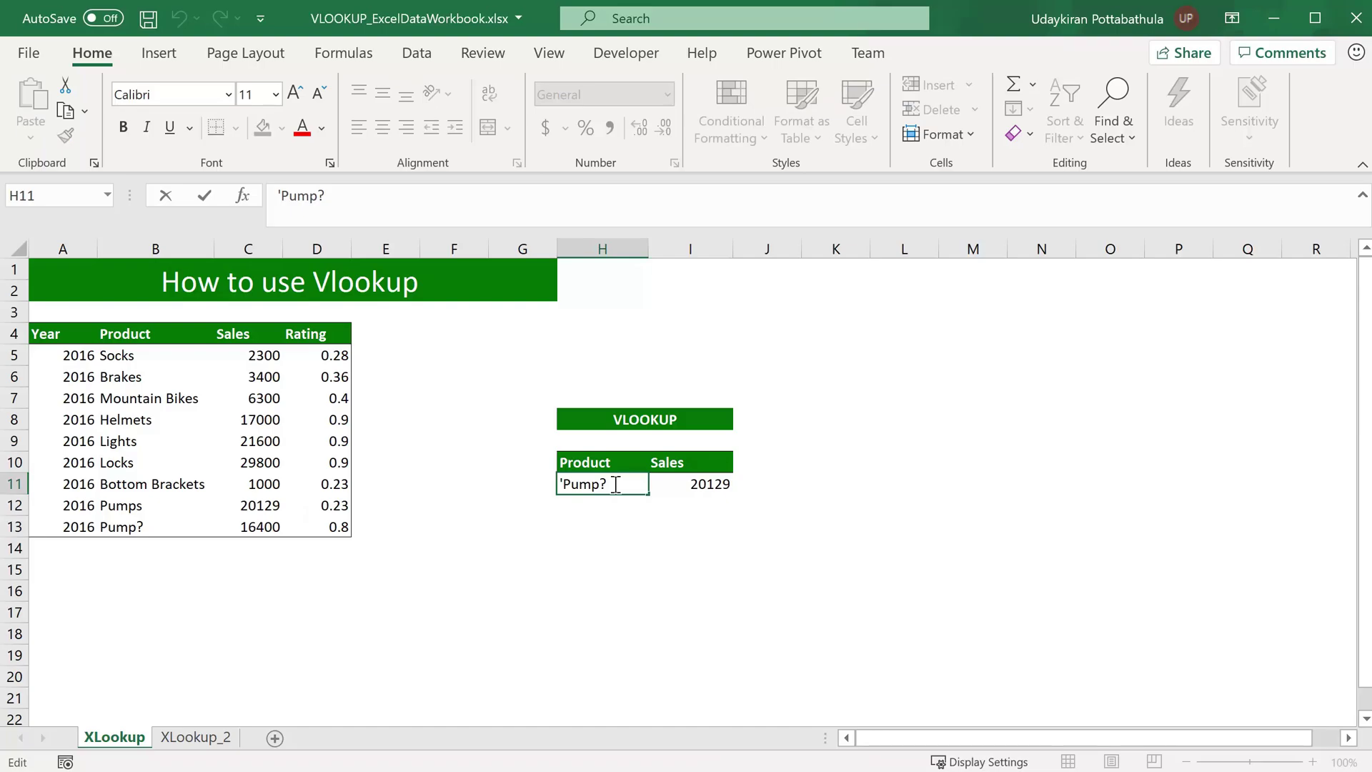
text(~)
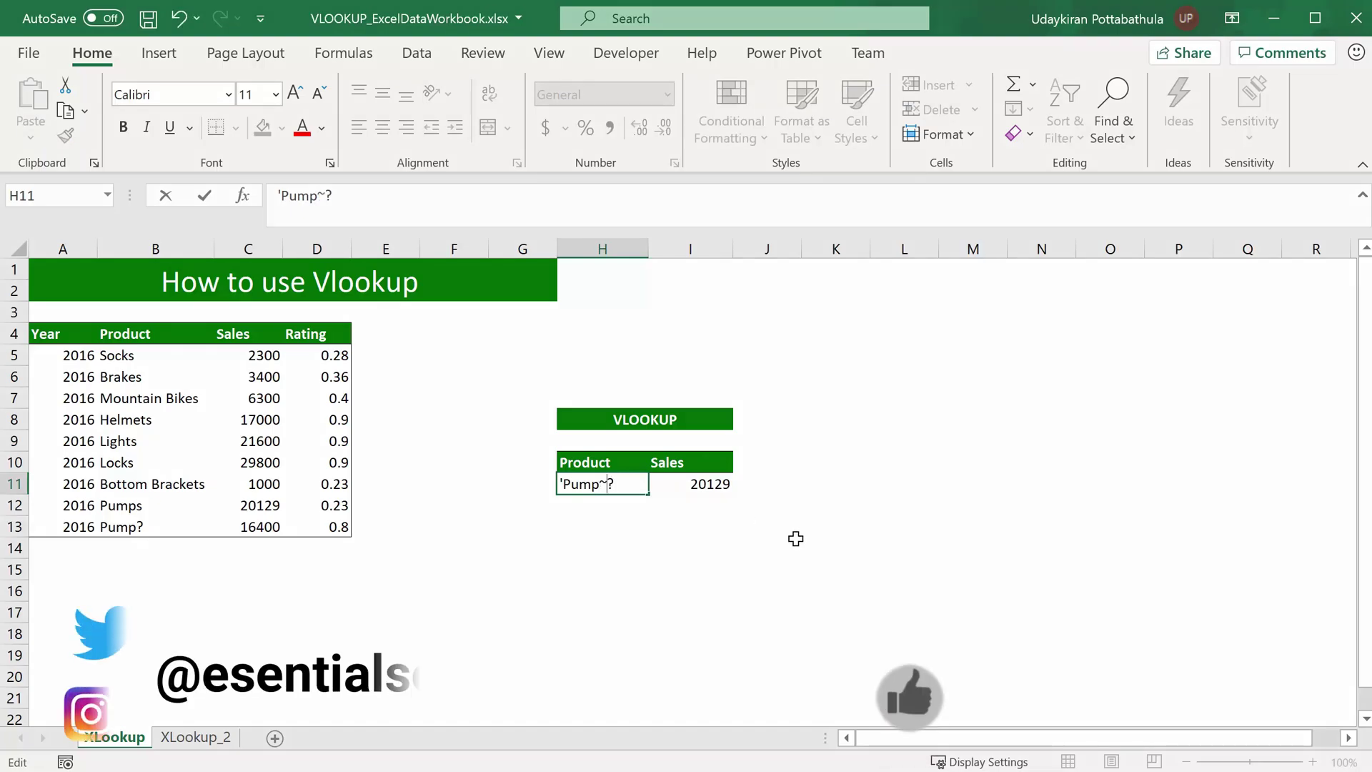
key(Return)
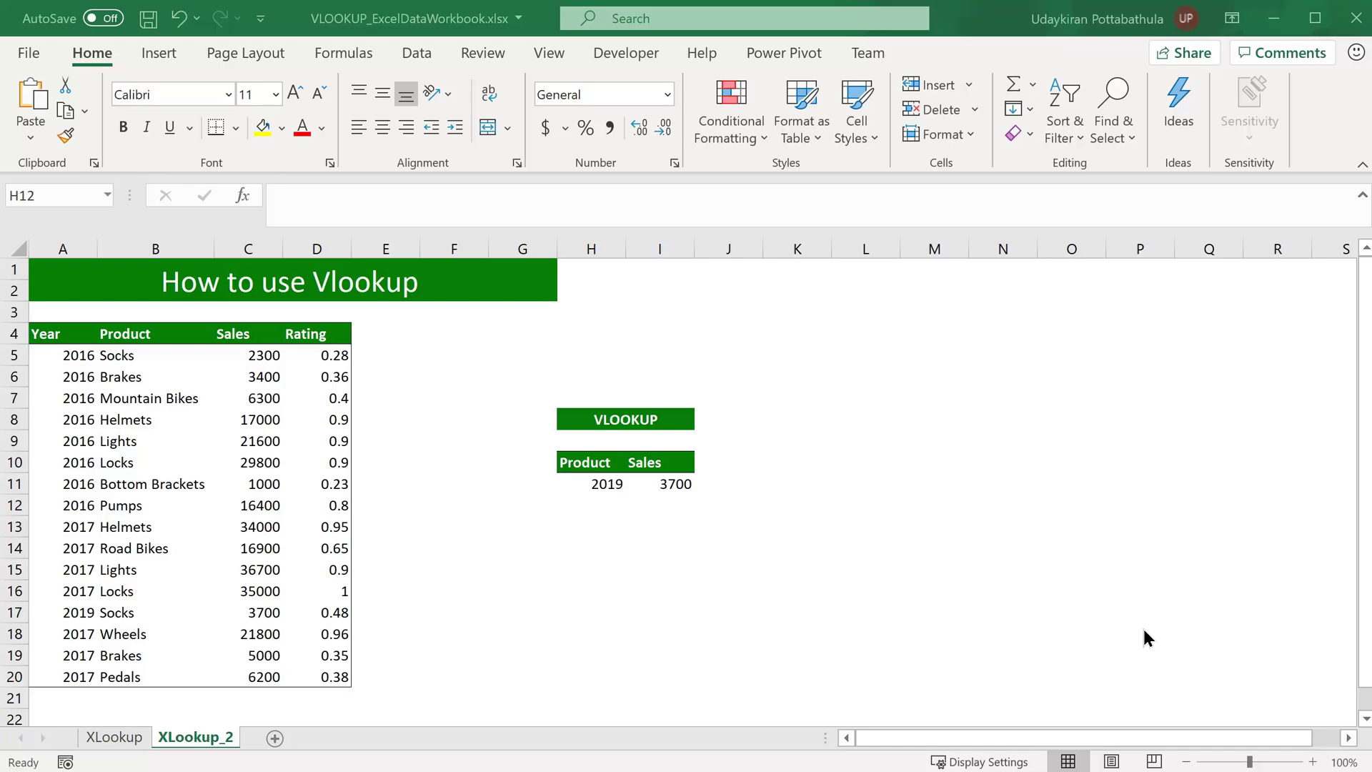
Check the I11 lookup formula, then go back to the XLookup sheet.
key(Up)
key(Right)
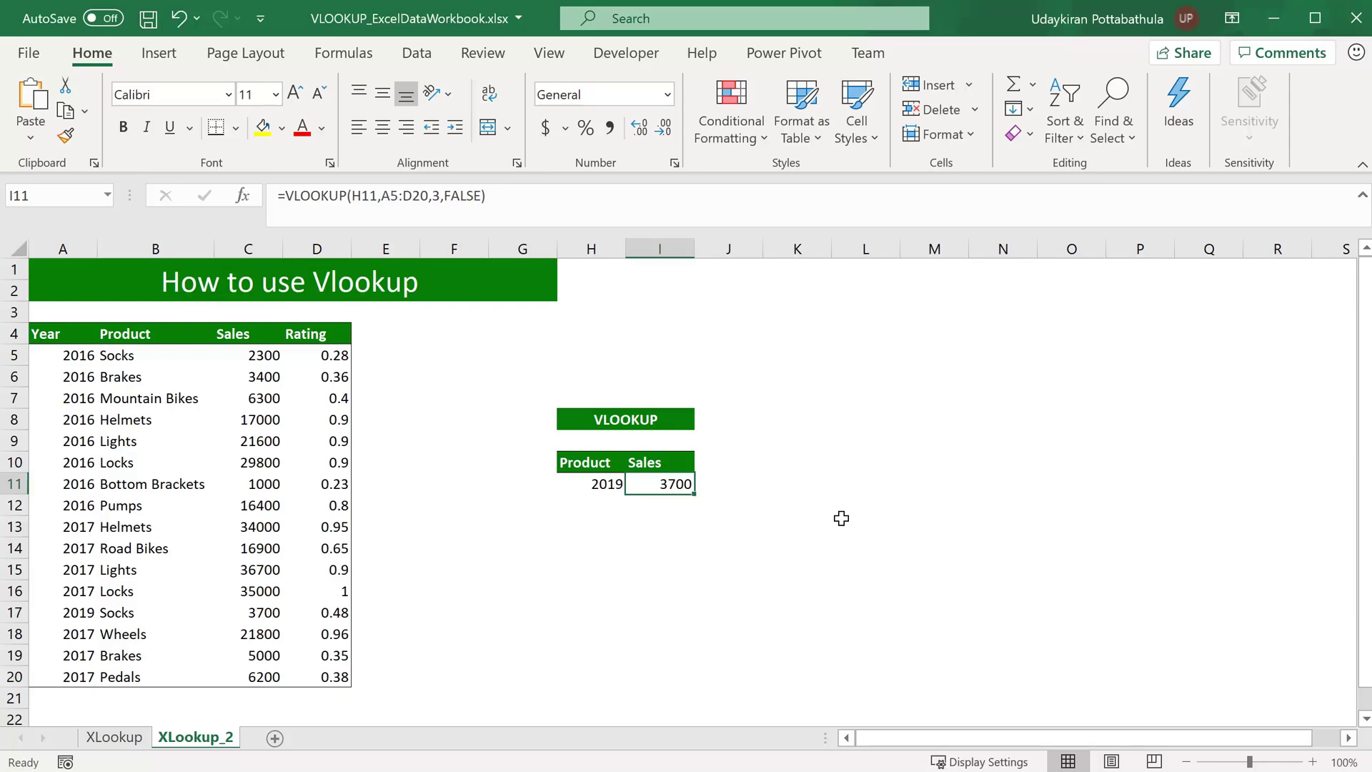
key(ctrl+Page_Up)
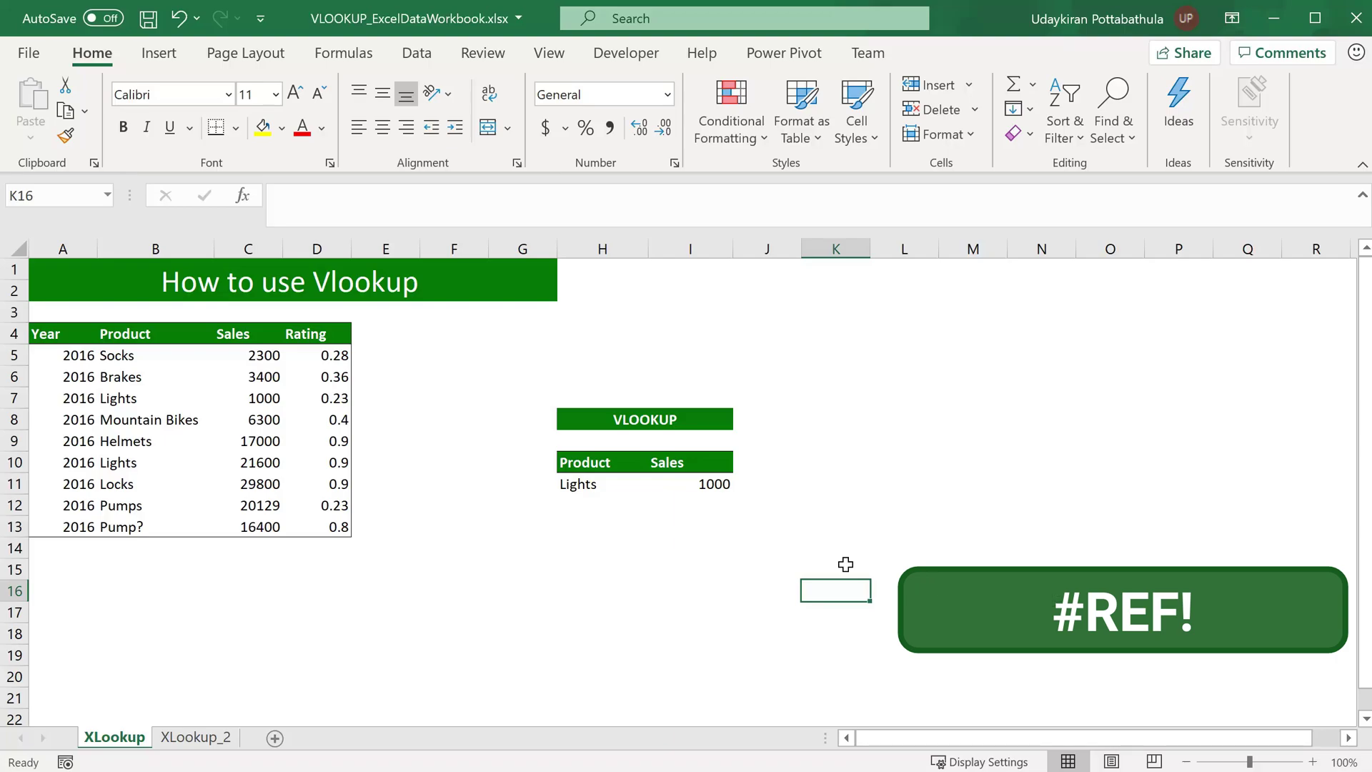
Change the I11 column index from 2 to 4, producing #REF!, then reopen the formula.
click(724, 488)
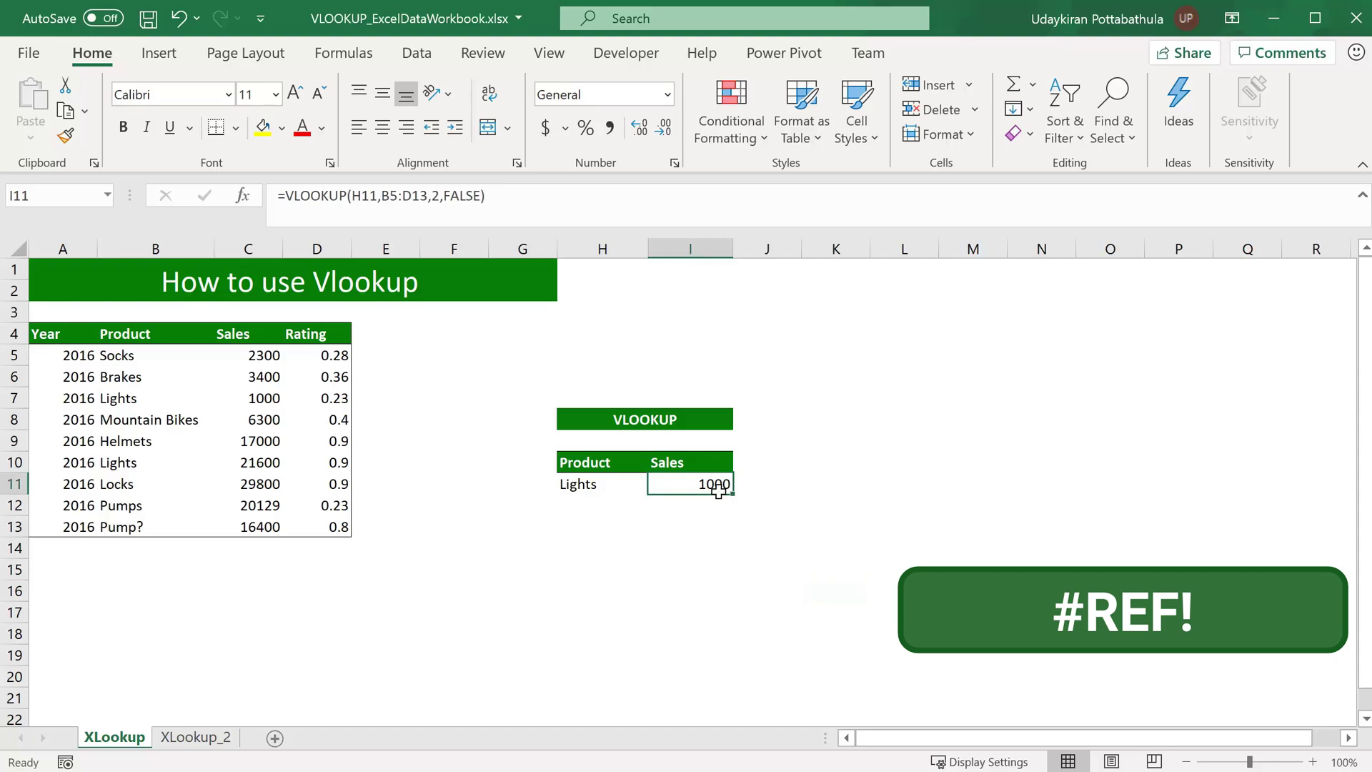
double_click(718, 487)
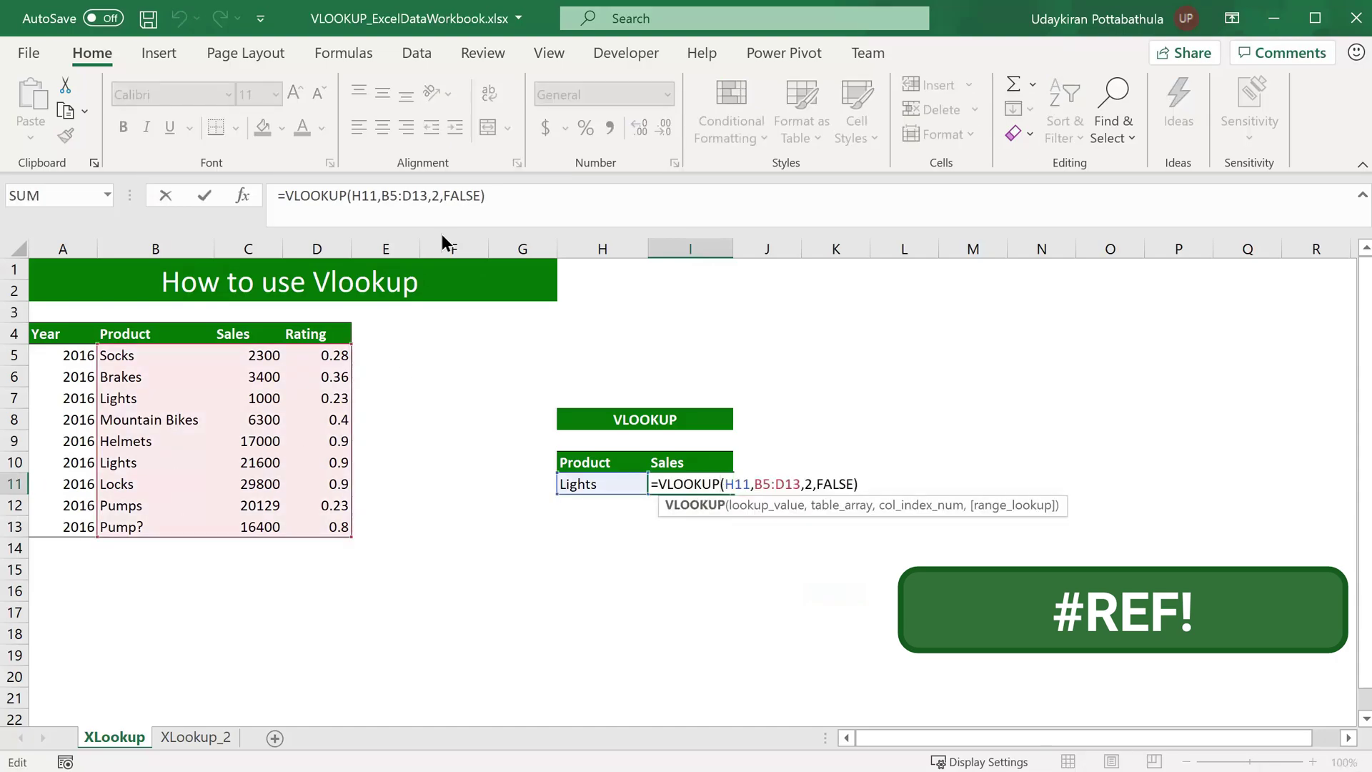
click(626, 224)
key(Left)
key(Left)
key(Left)
key(Left)
key(Left)
key(Left)
key(Left)
key(BackSpace)
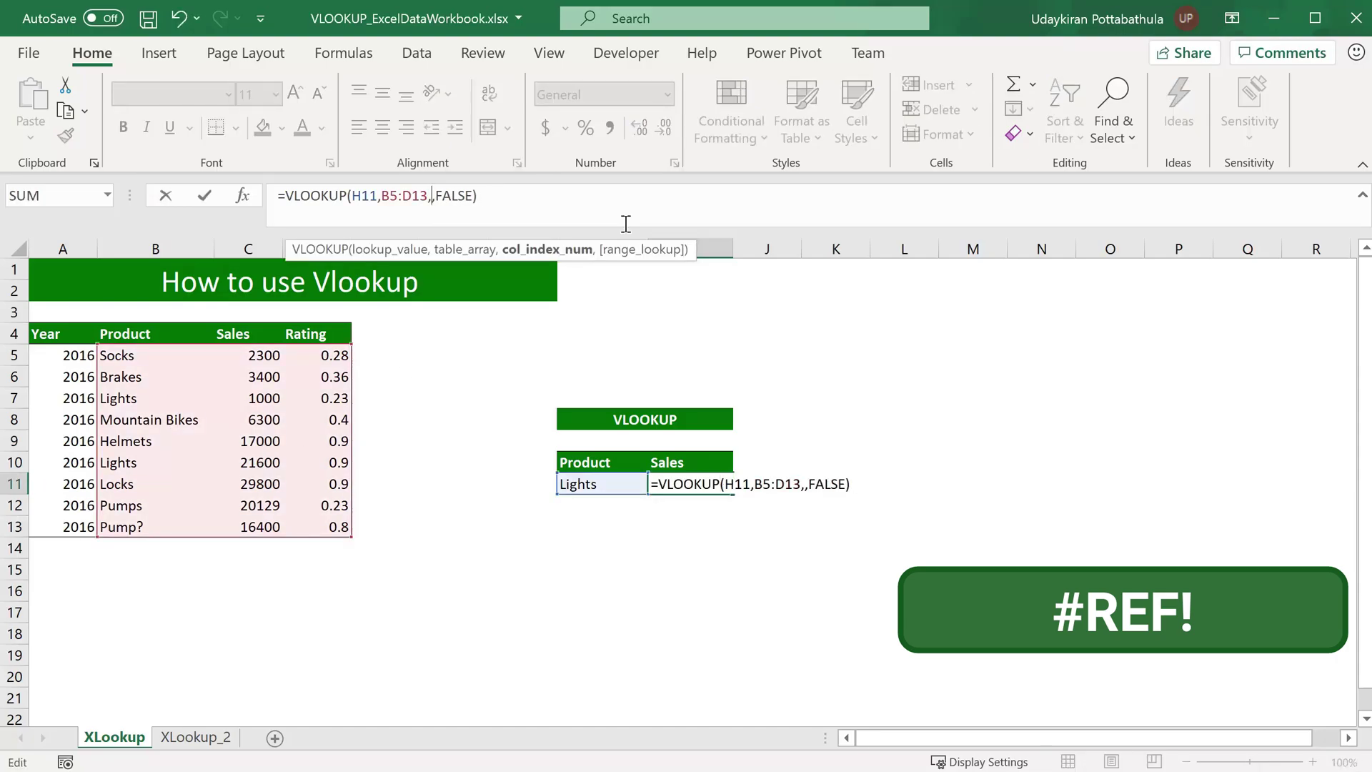
text(4)
key(Return)
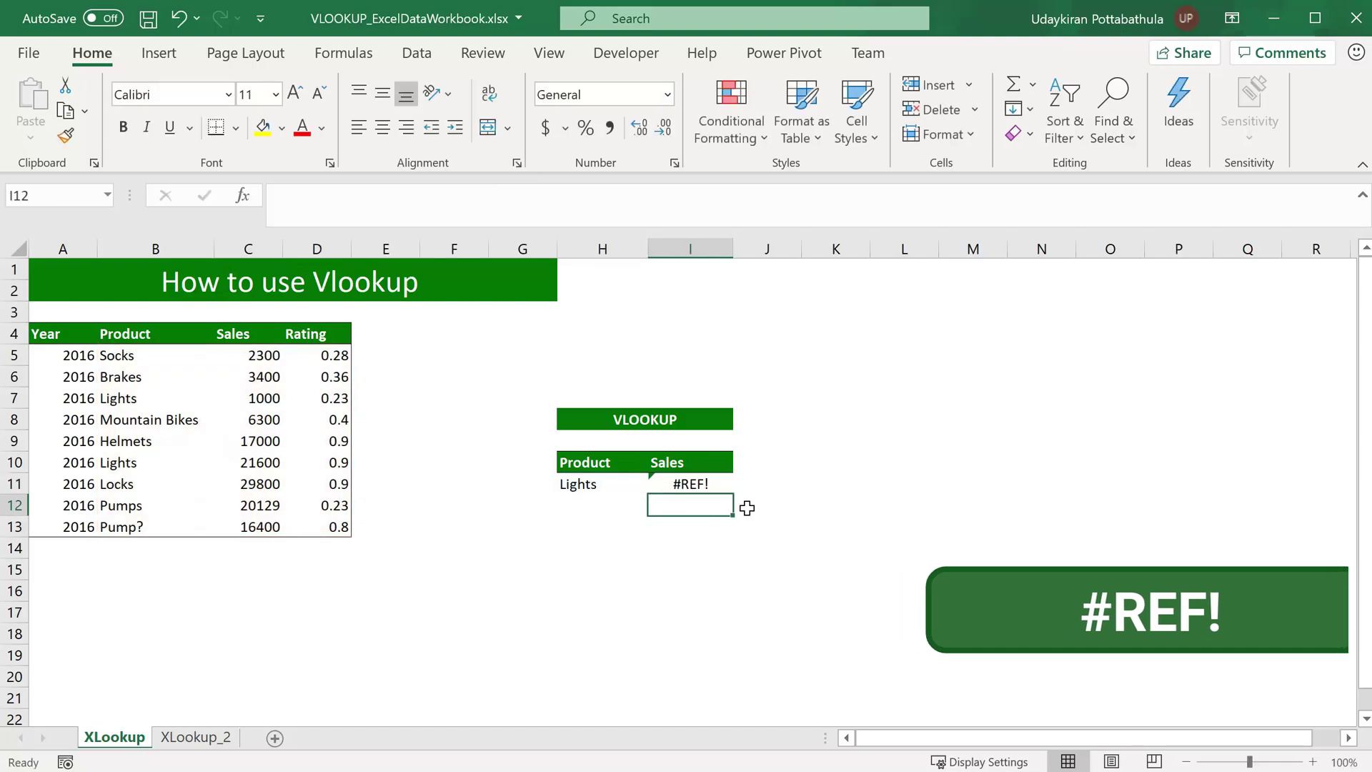
key(Up)
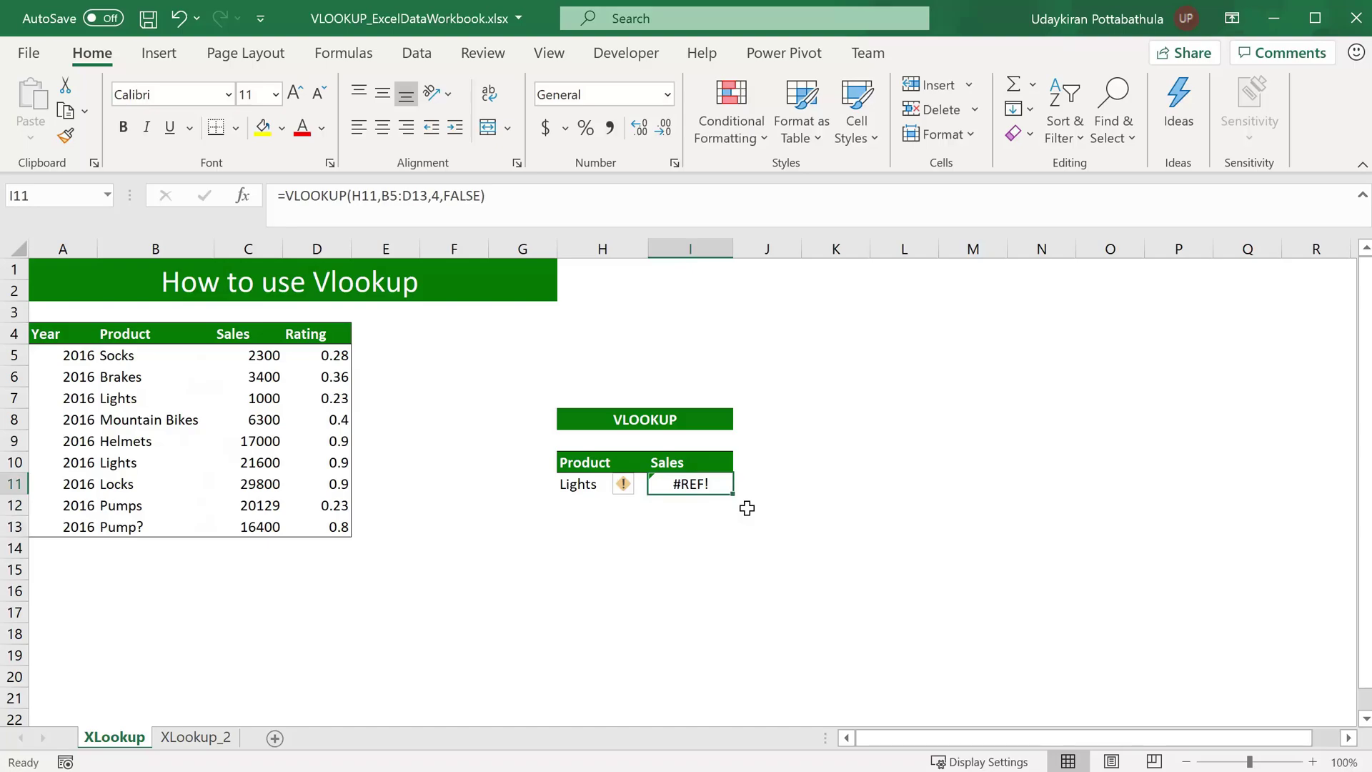
click(445, 197)
key(Home)
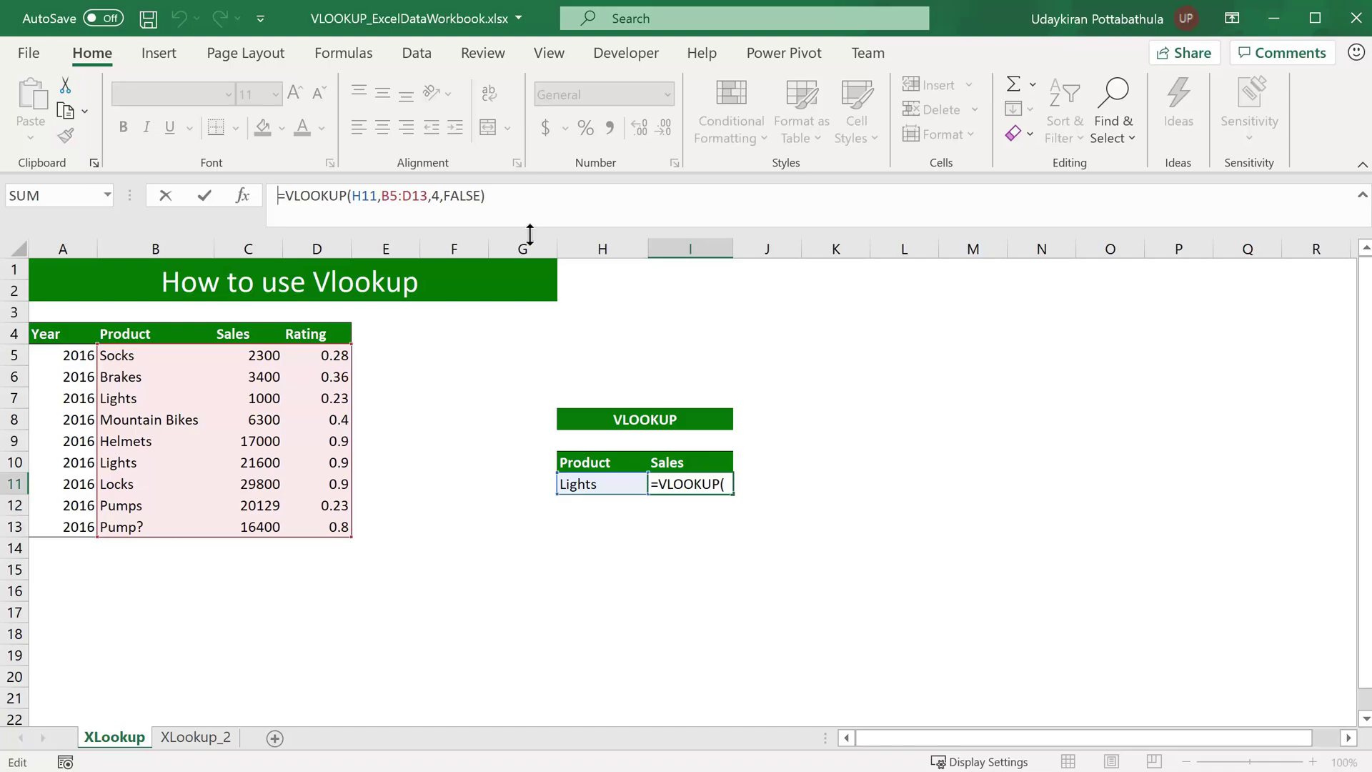
Replace the column index 4 with 0 in the formula bar, producing a #VALUE! error.
click(441, 194)
key(BackSpace)
text(0)
key(ctrl+Return)
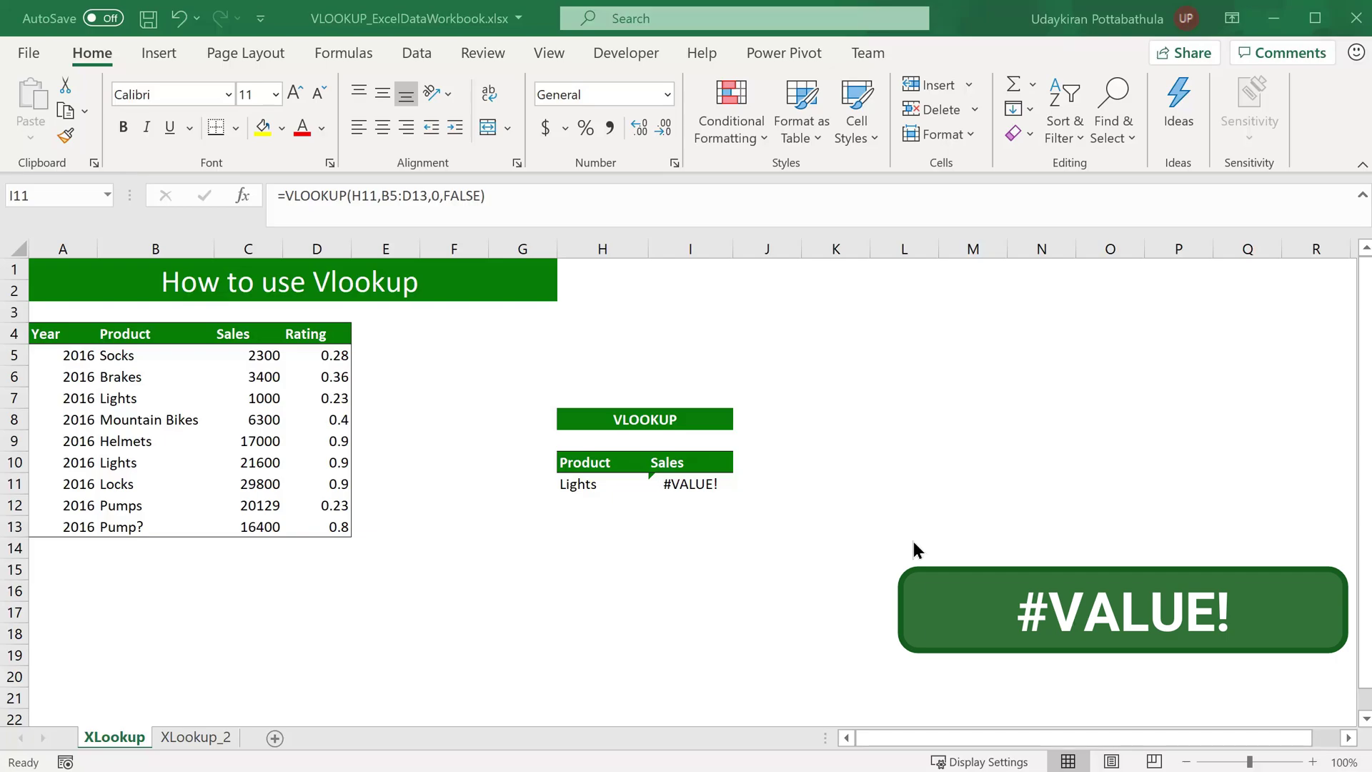
click(696, 487)
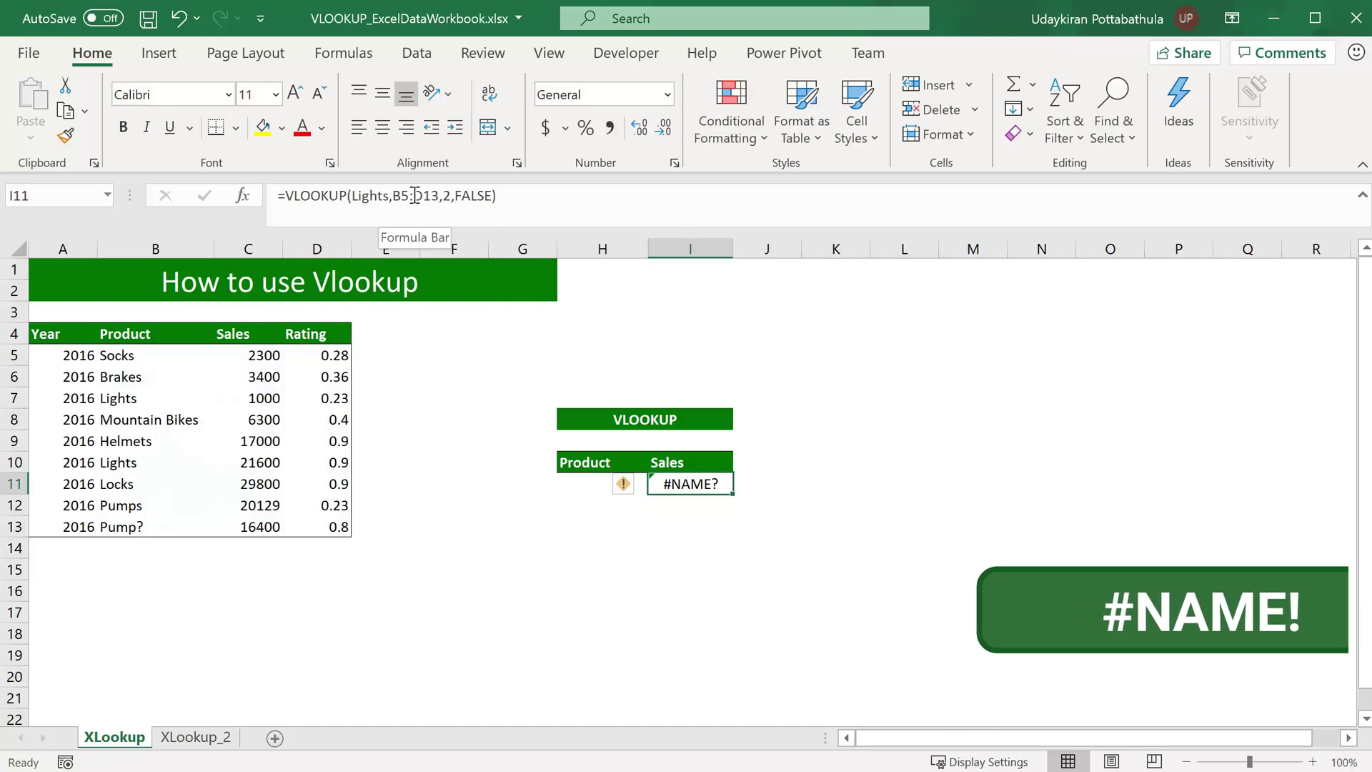
Put double quotes around Lights in the I11 VLOOKUP so it returns 1000.
click(352, 197)
text(")
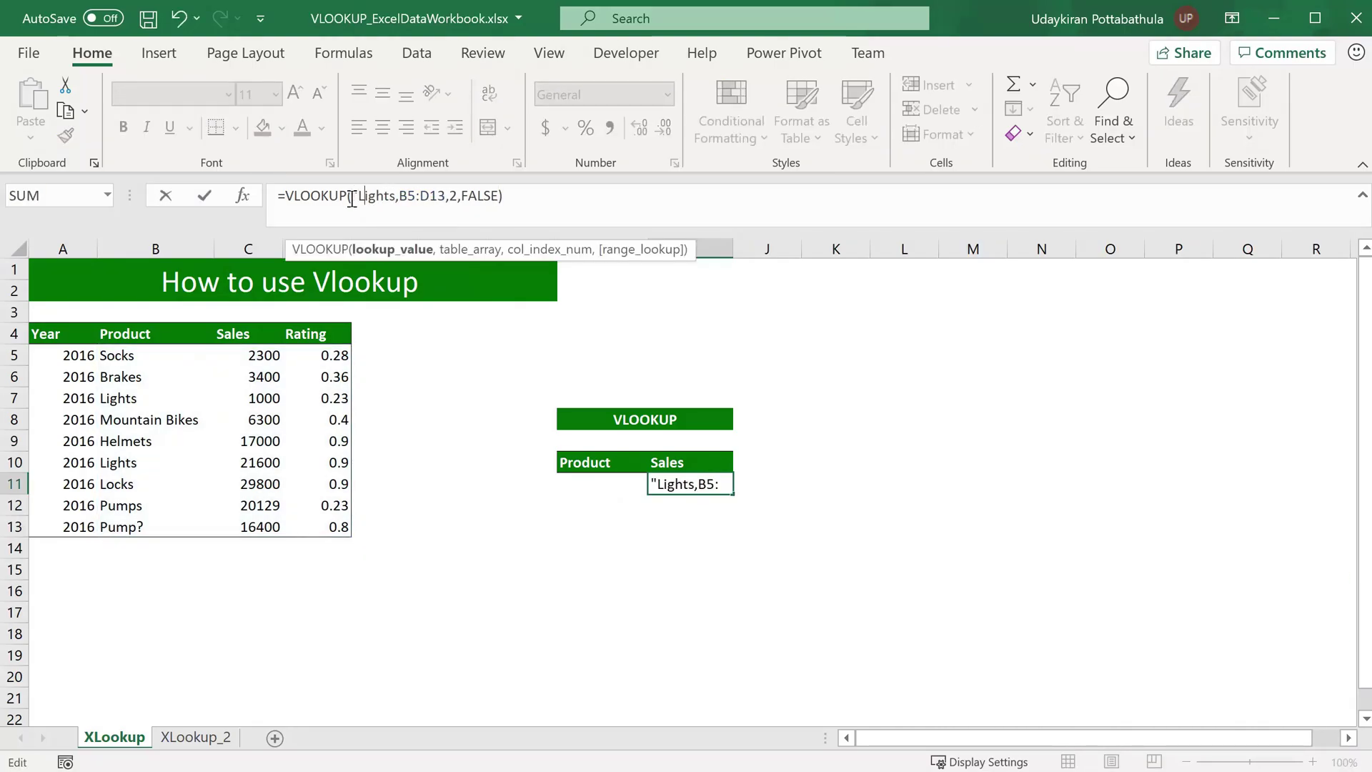
key(Right)
key(Right)
key(Right)
key(Right)
key(Right)
key(Right)
text(")
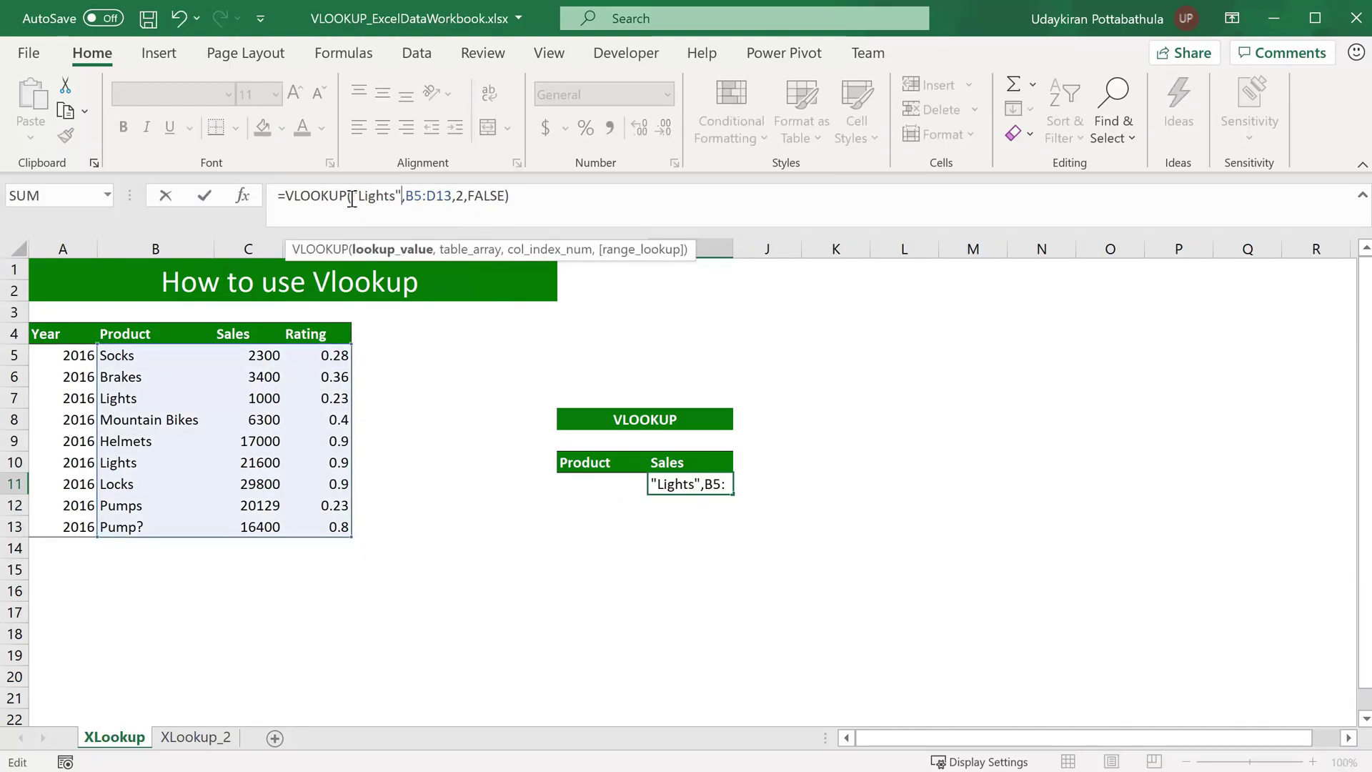
key(Return)
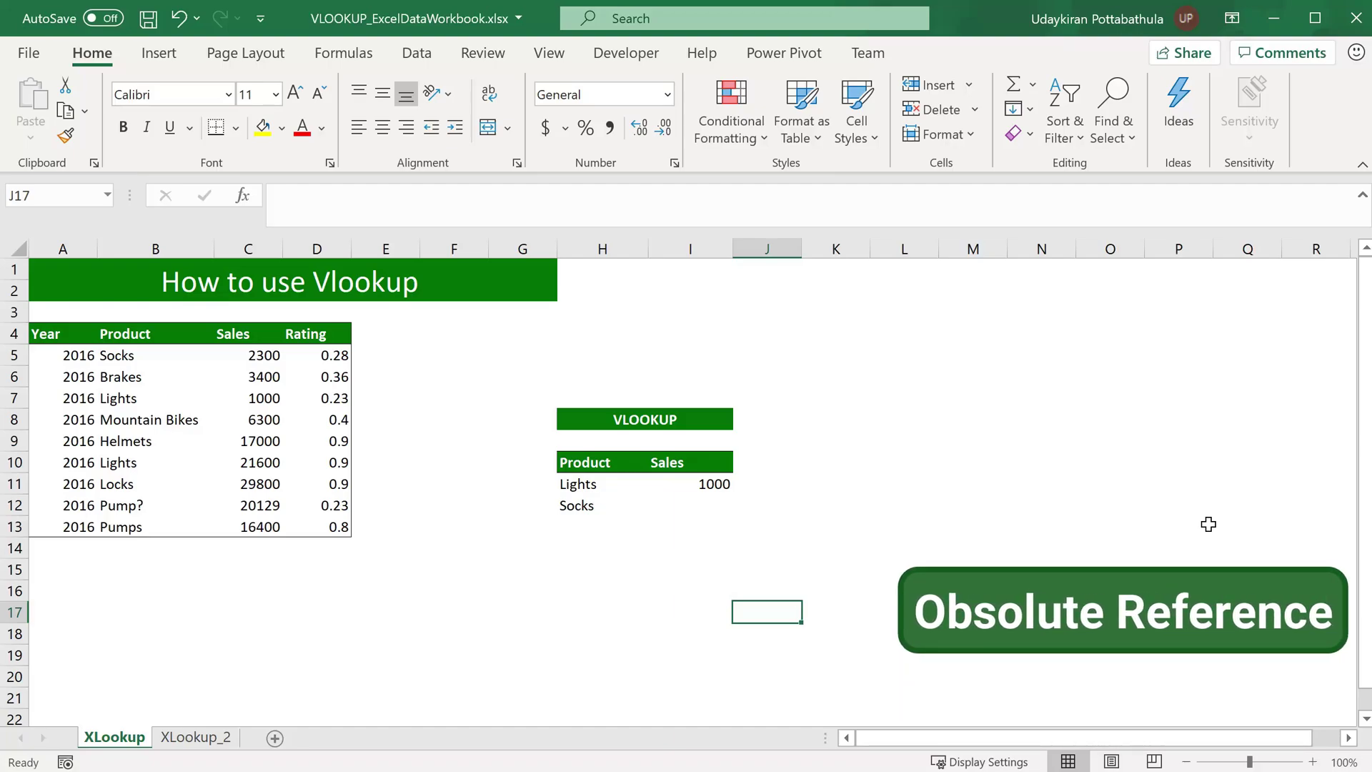
Copy the I11 VLOOKUP down to I12 for Socks, which returns #N/A.
key(Up)
key(Up)
key(Up)
key(Up)
key(Up)
key(Up)
key(Left)
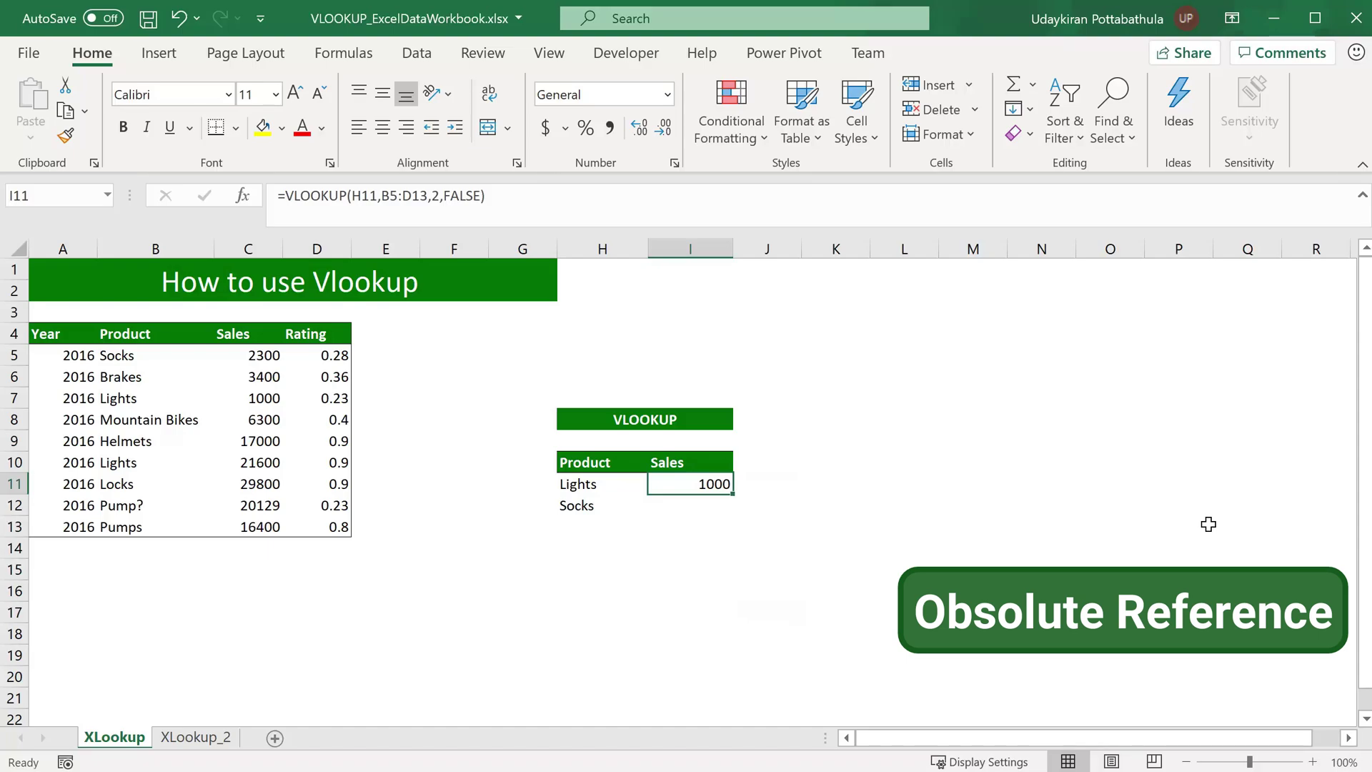
key(ctrl+c)
key(Down)
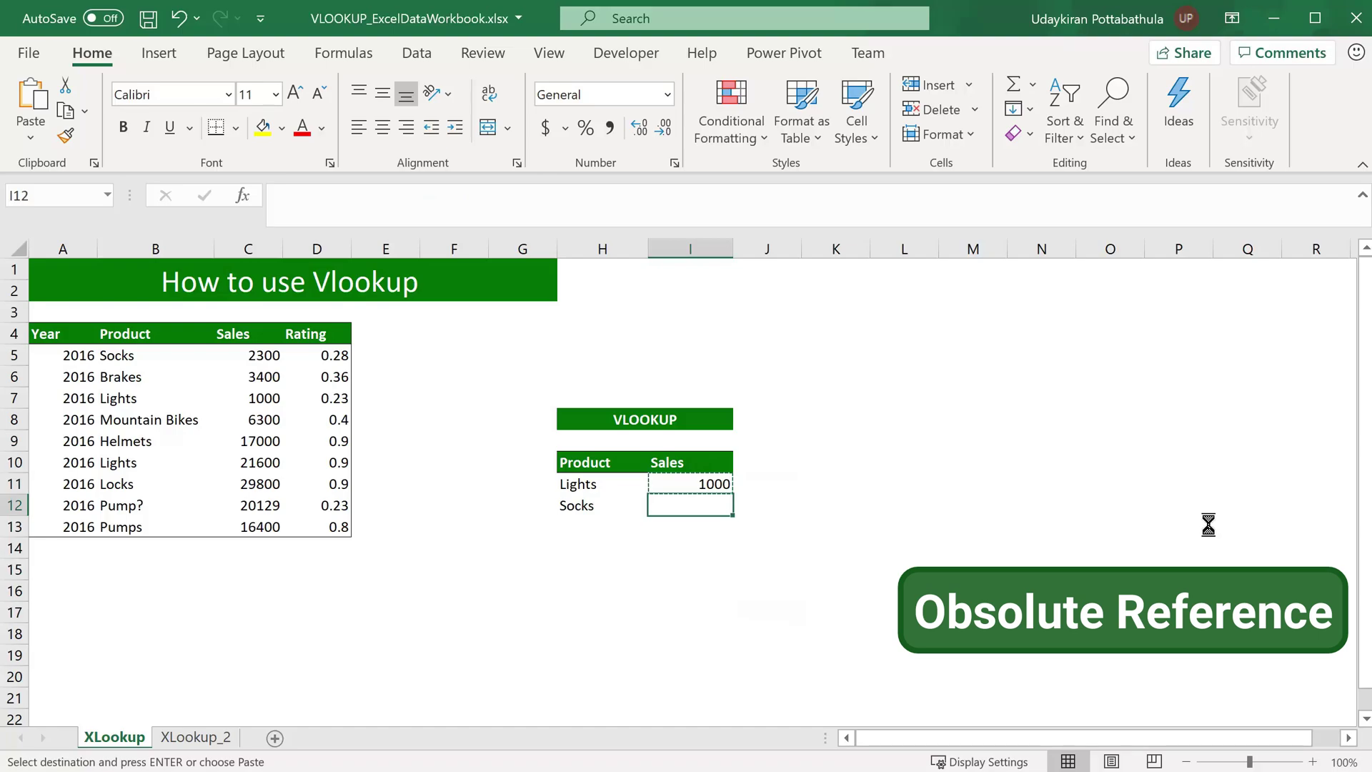
key(ctrl+v)
key(Escape)
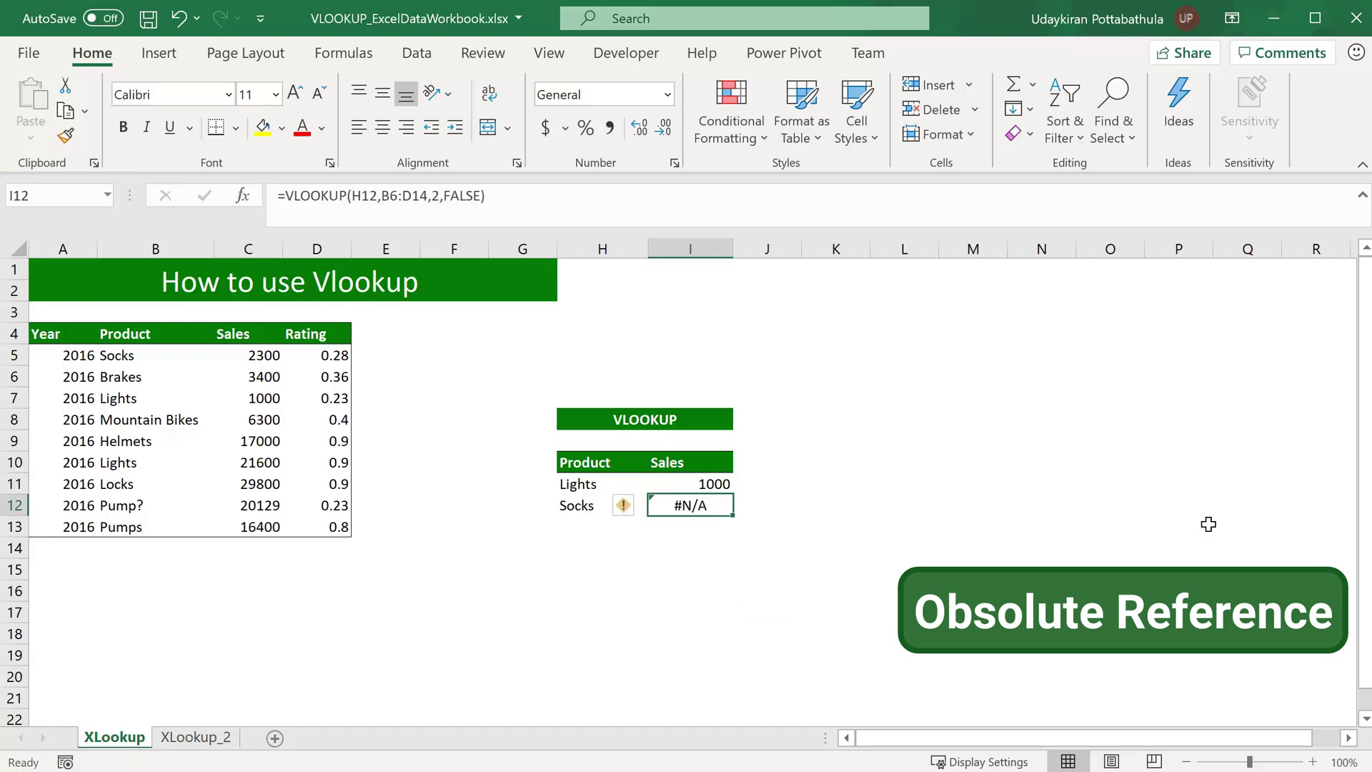
click(600, 507)
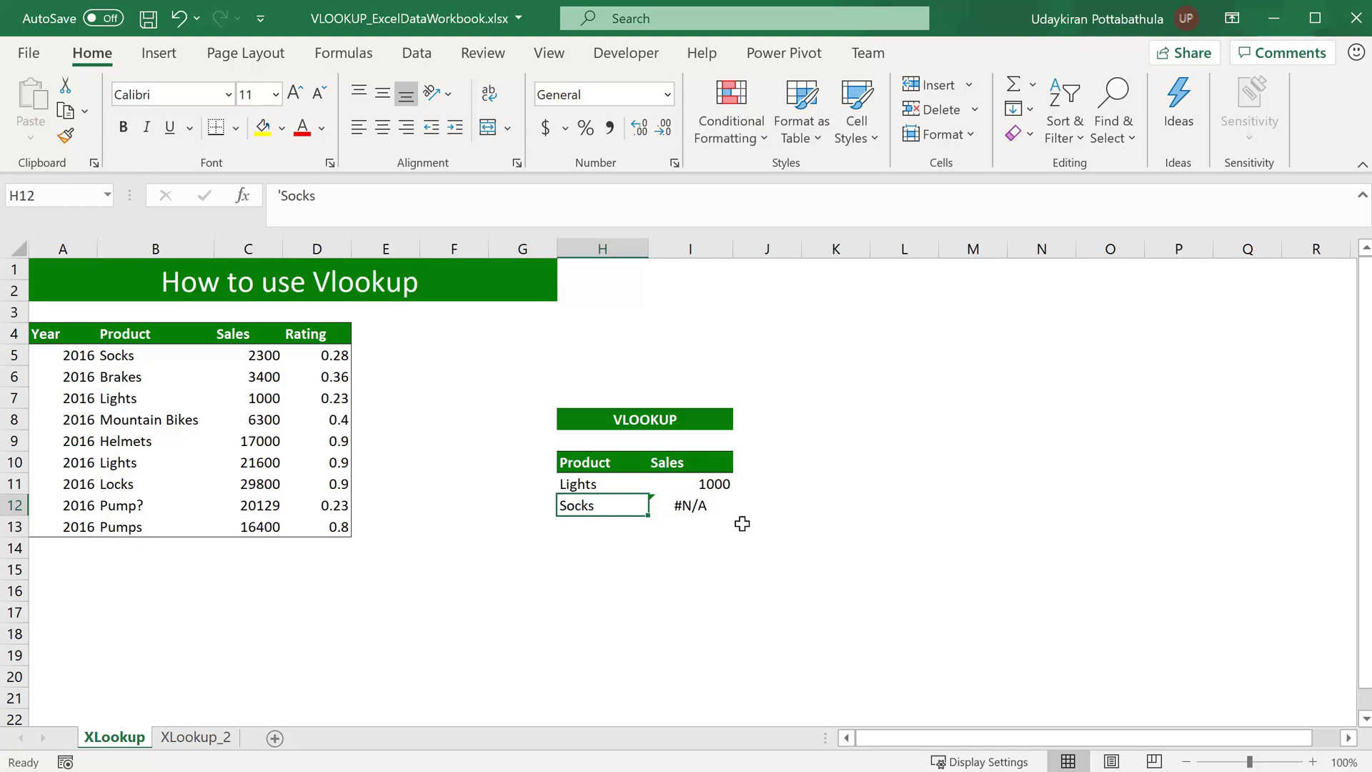
drag(742, 523, 723, 525)
Compare the I11 and I12 formulas to see the table range shifted to B6:D14.
click(707, 488)
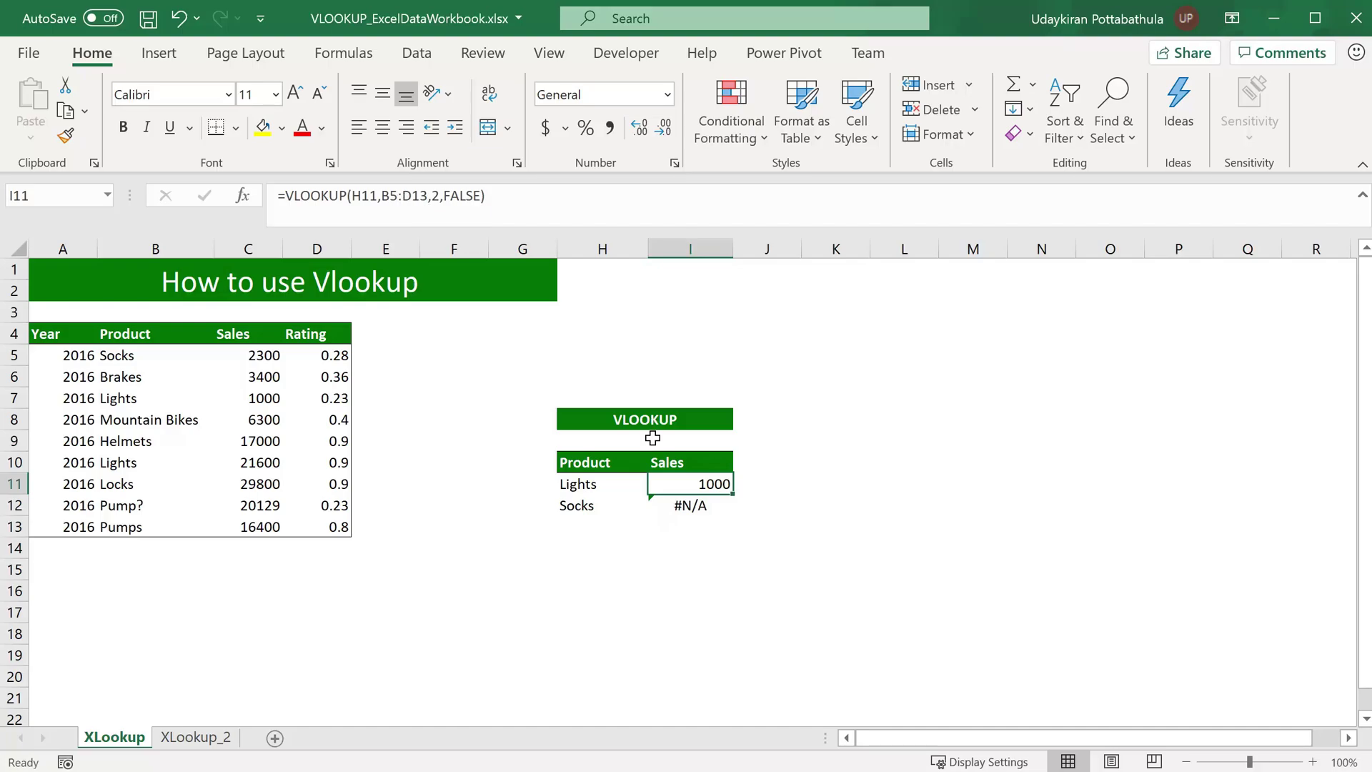
double_click(689, 484)
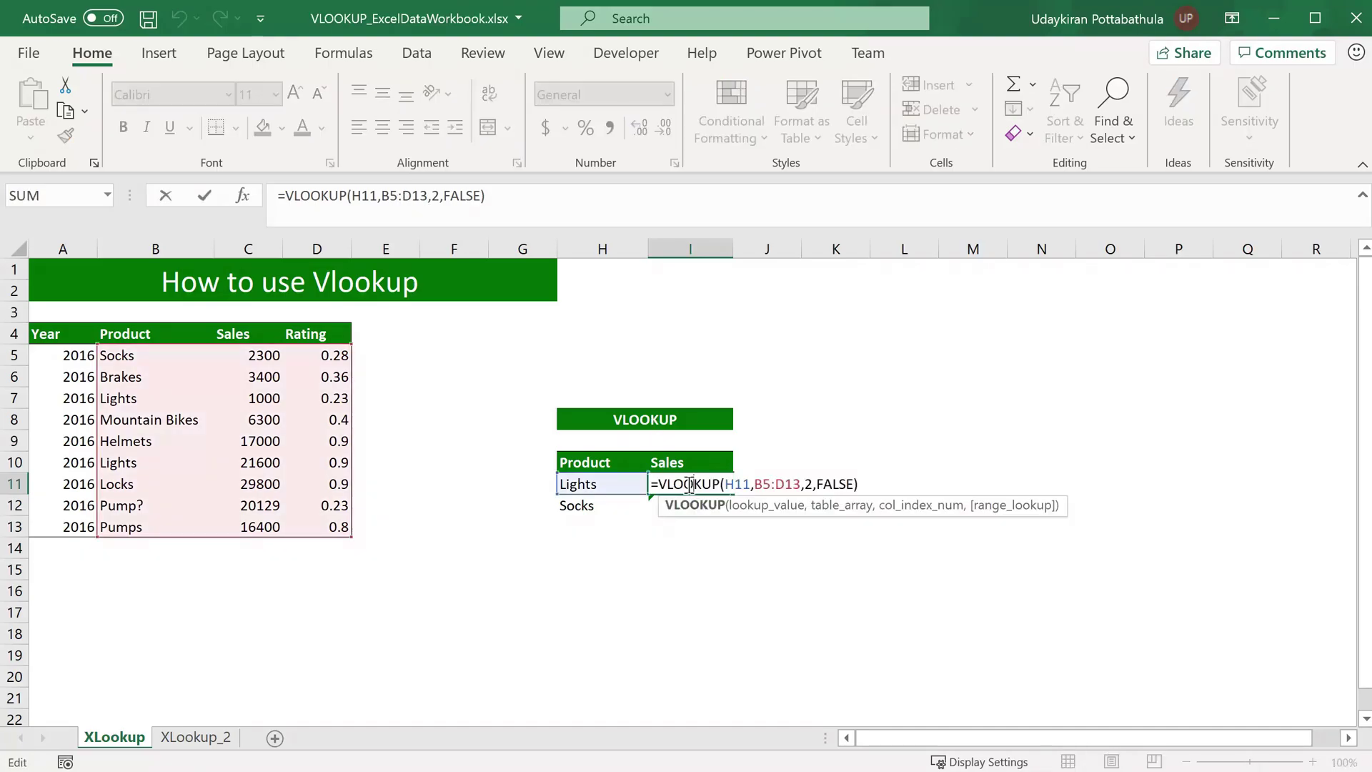
click(664, 547)
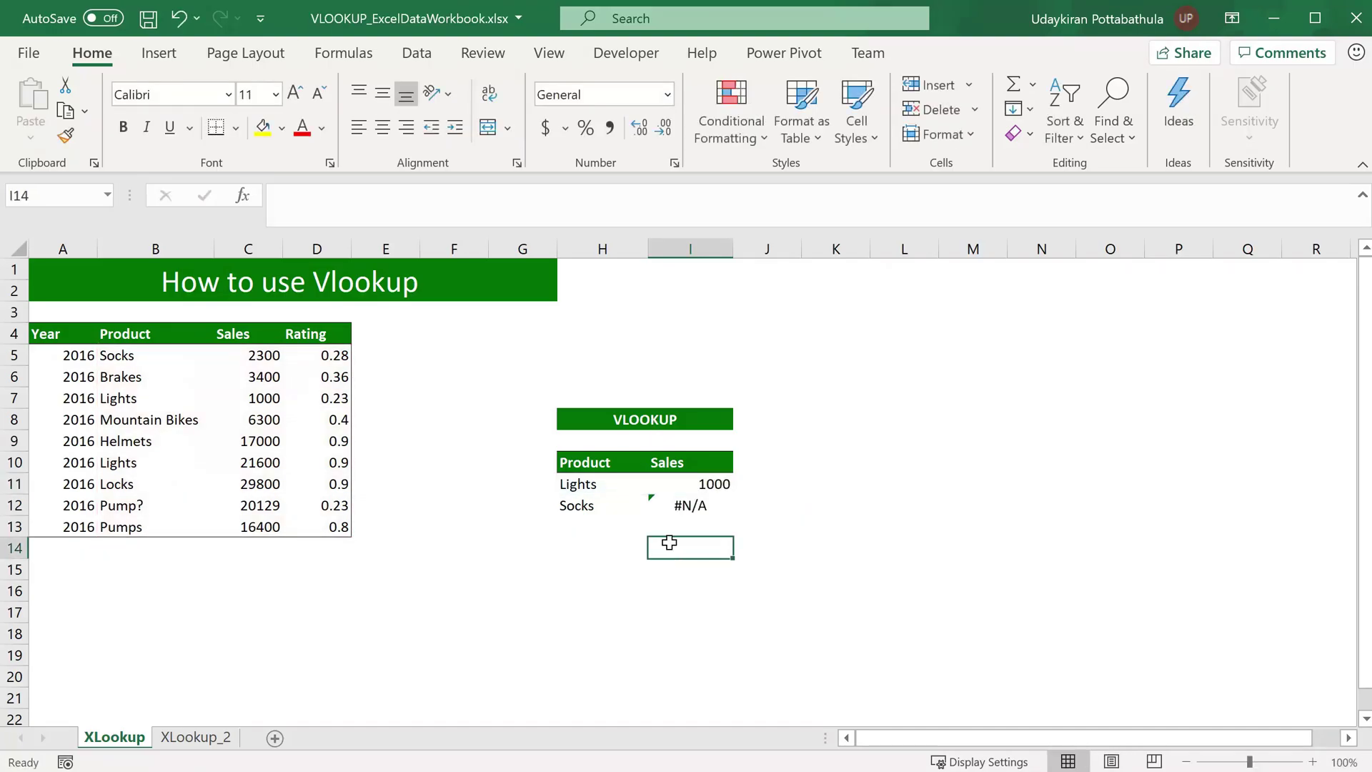
double_click(683, 505)
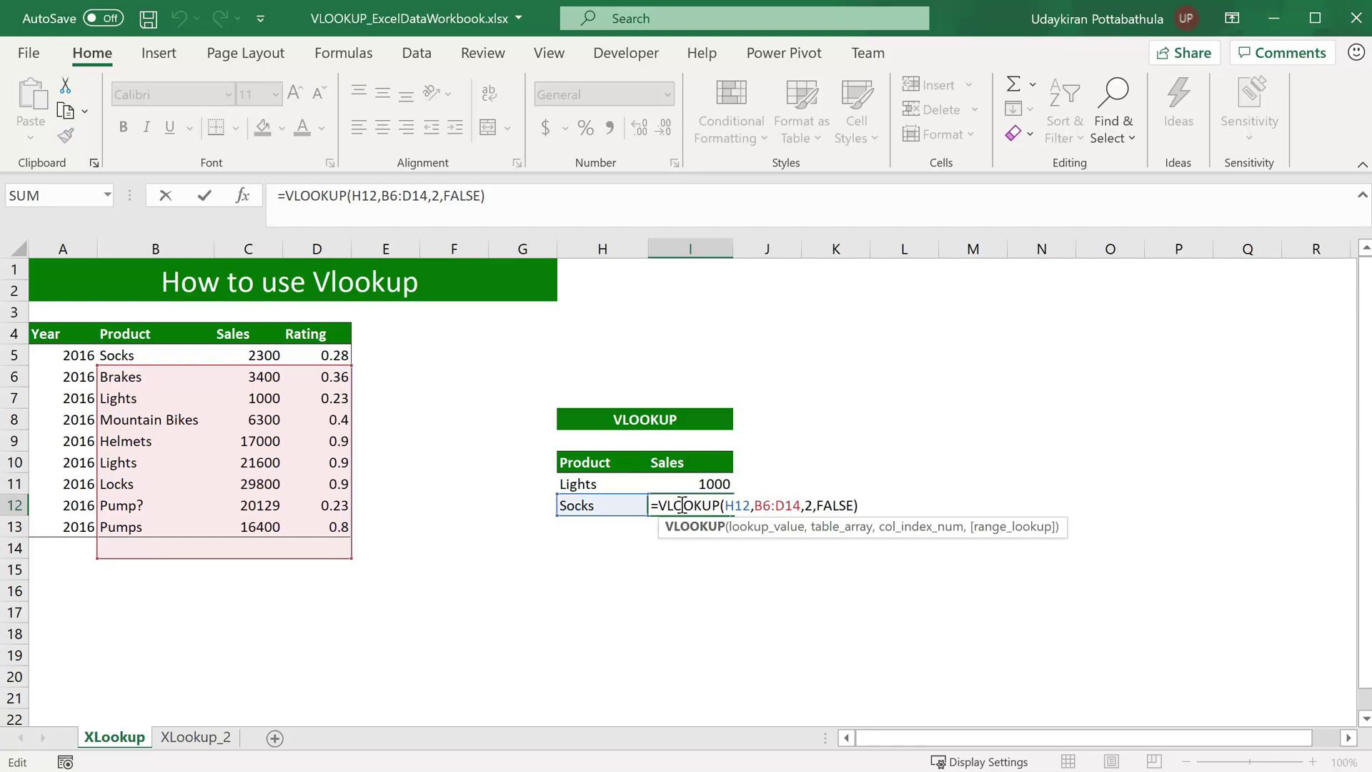
key(Escape)
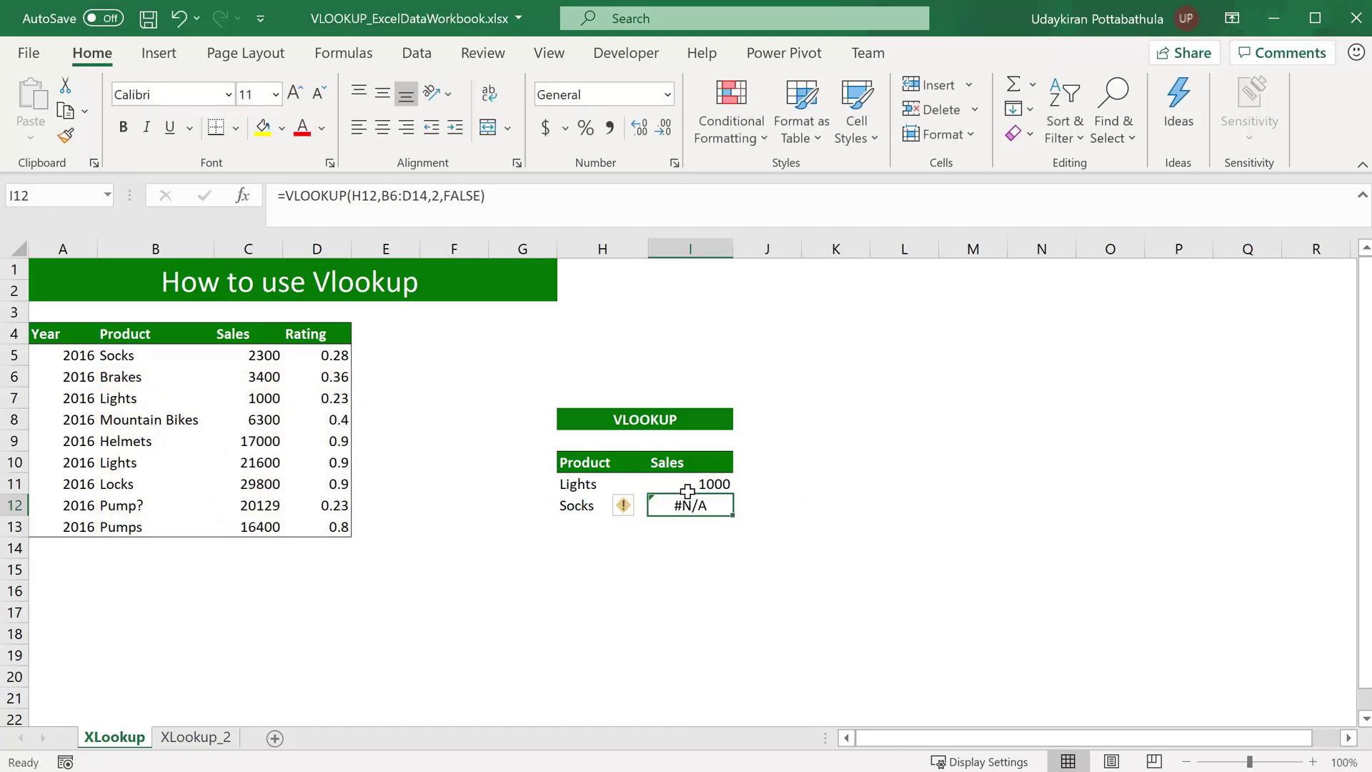
Lock the I11 lookup's table range as $B$5:$D$13.
click(687, 486)
double_click(687, 488)
click(761, 486)
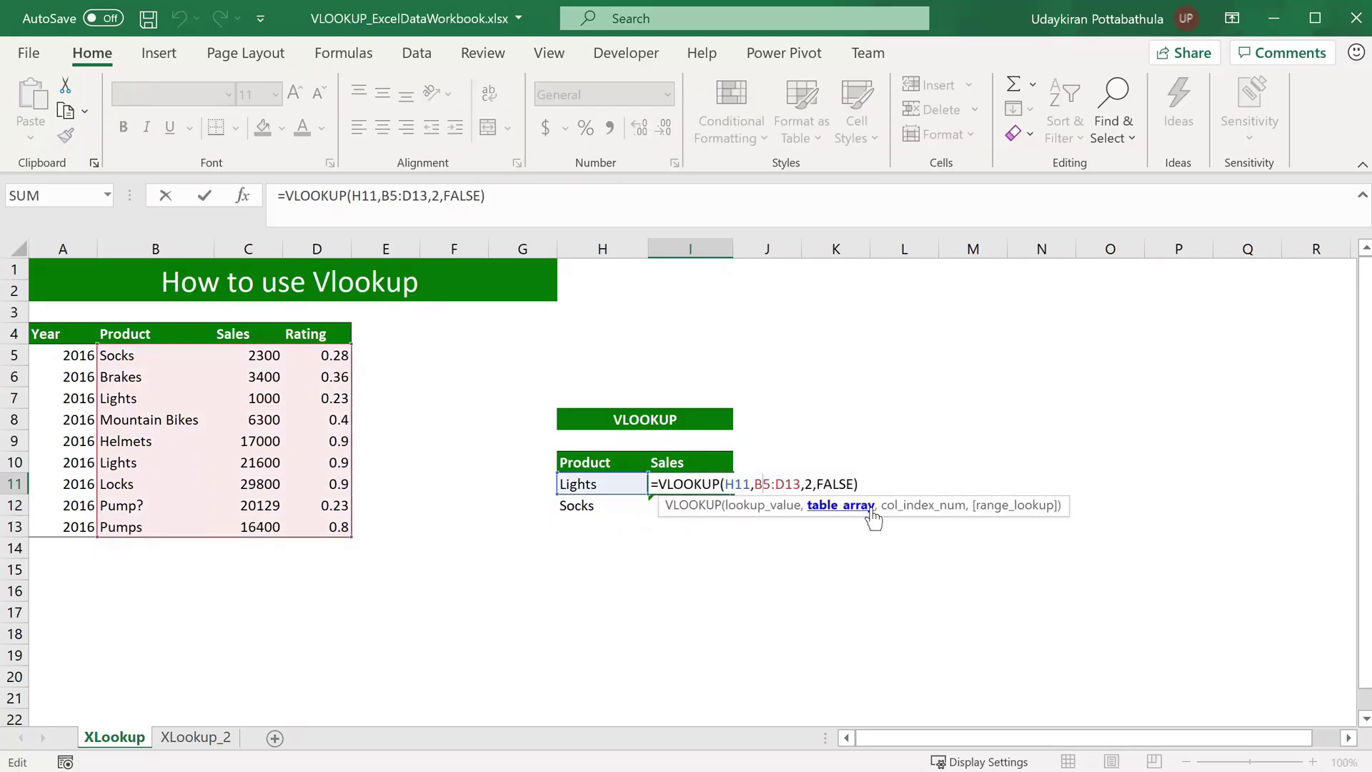
click(380, 197)
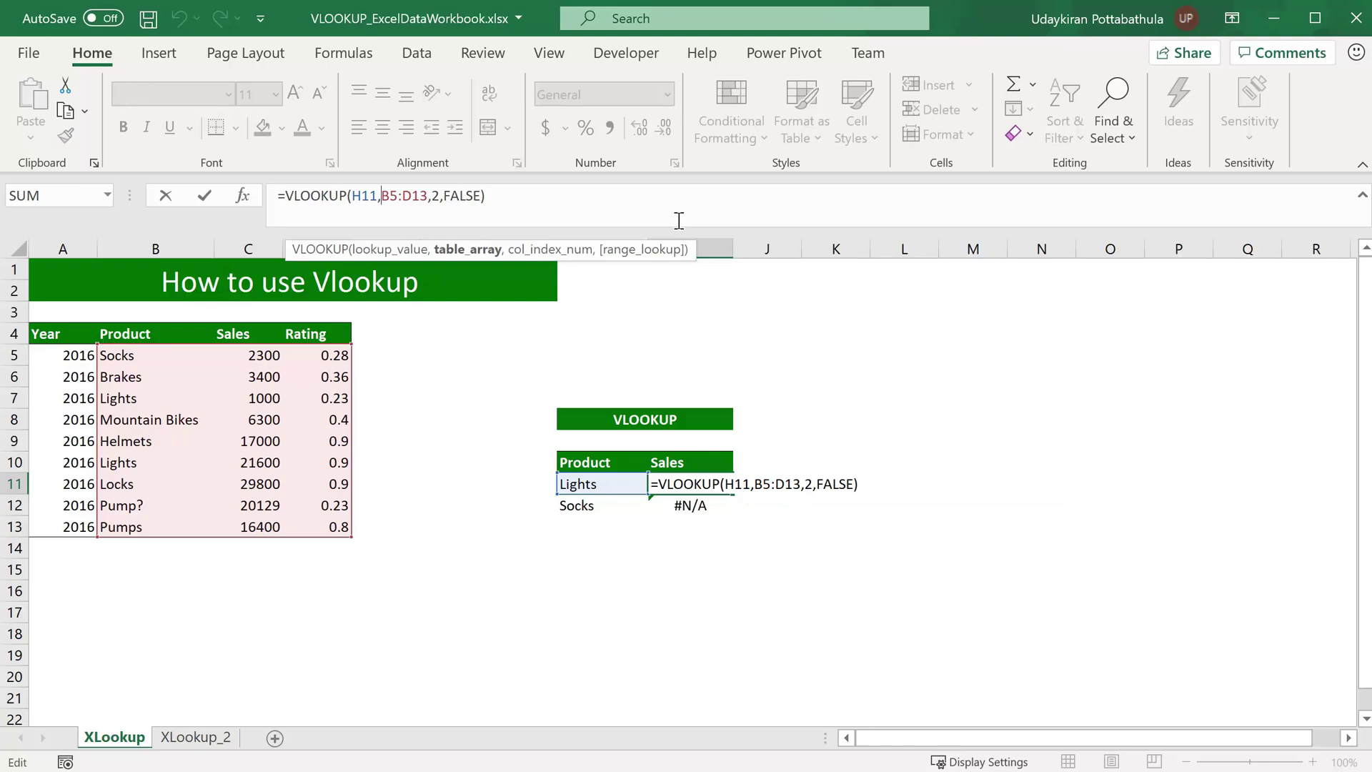
text($)
key(Right)
text($)
key(Right)
key(Right)
text($)
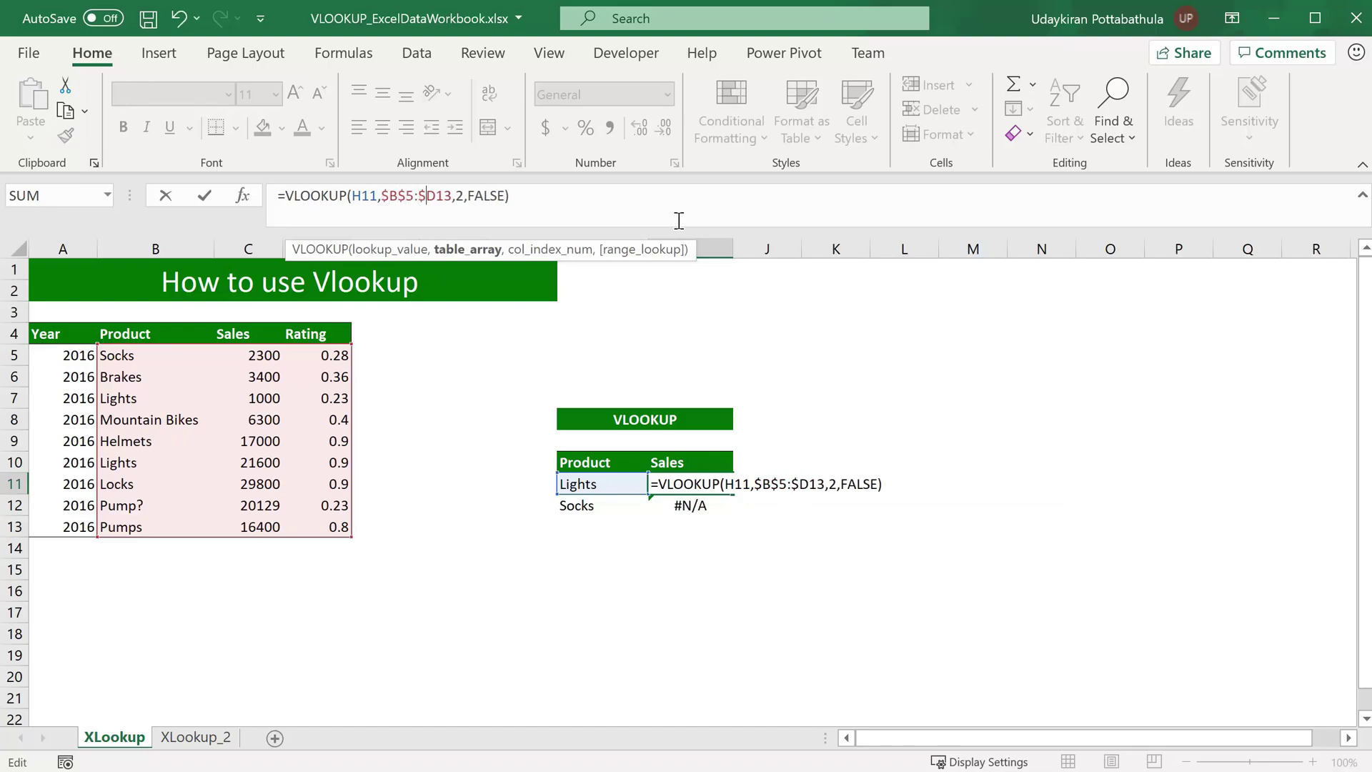
key(Right)
key(Right)
text($)
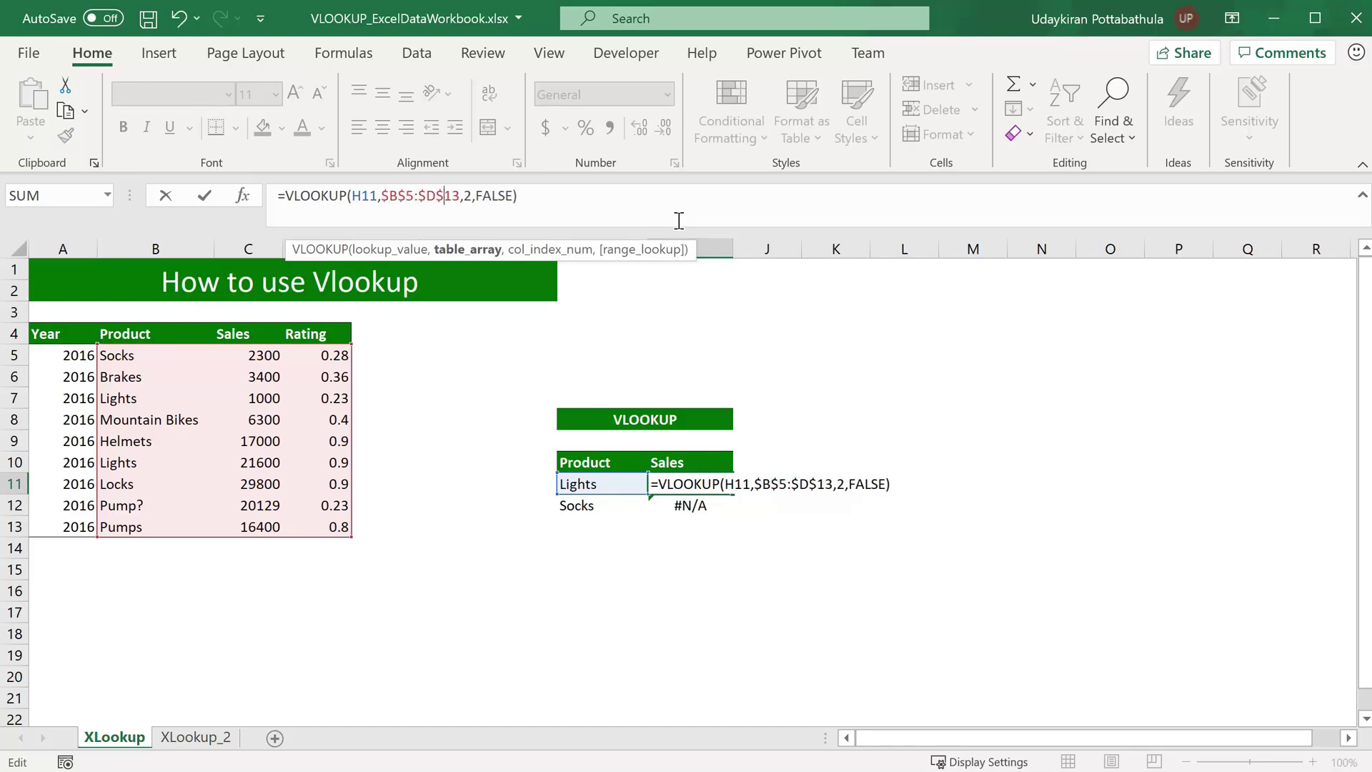
key(ctrl+Return)
Copy the corrected I11 formula into I12, returning 2300 for Socks.
key(ctrl+c)
key(Down)
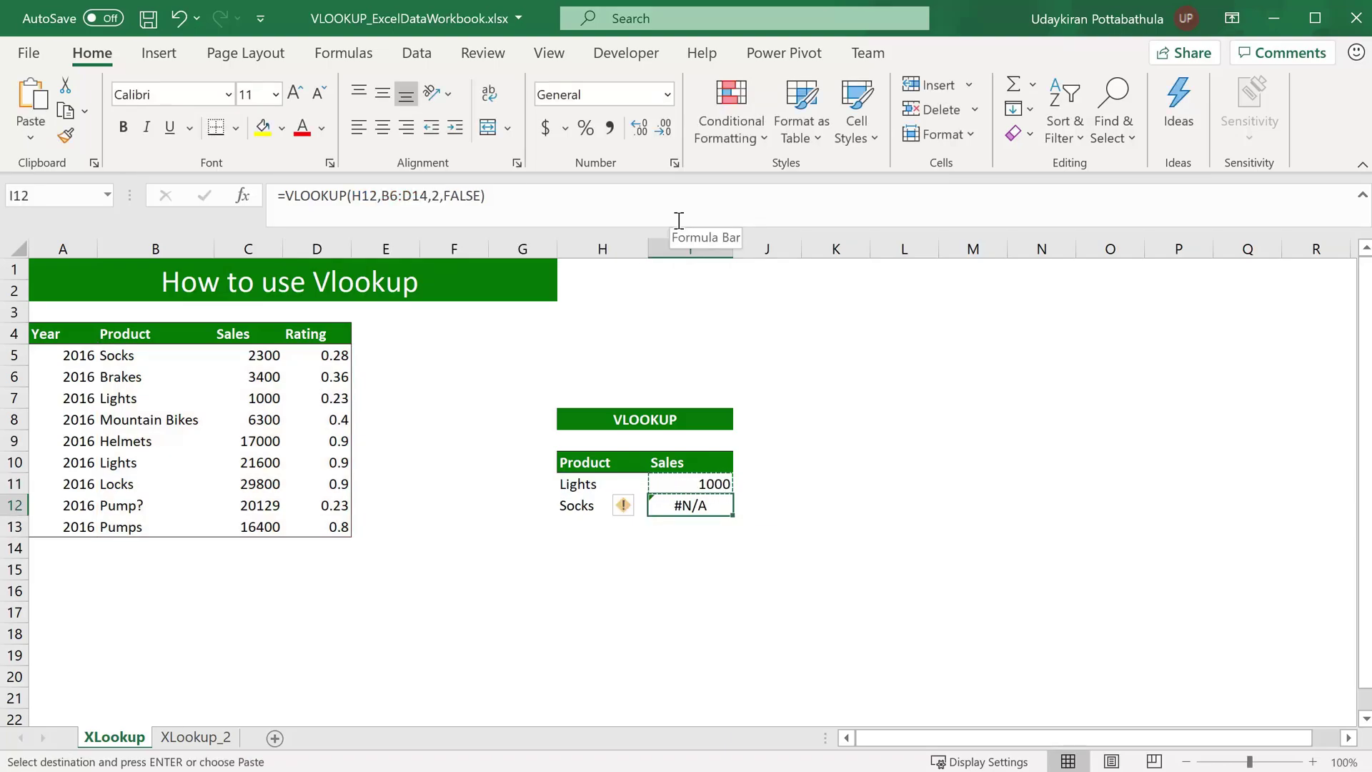
key(ctrl+v)
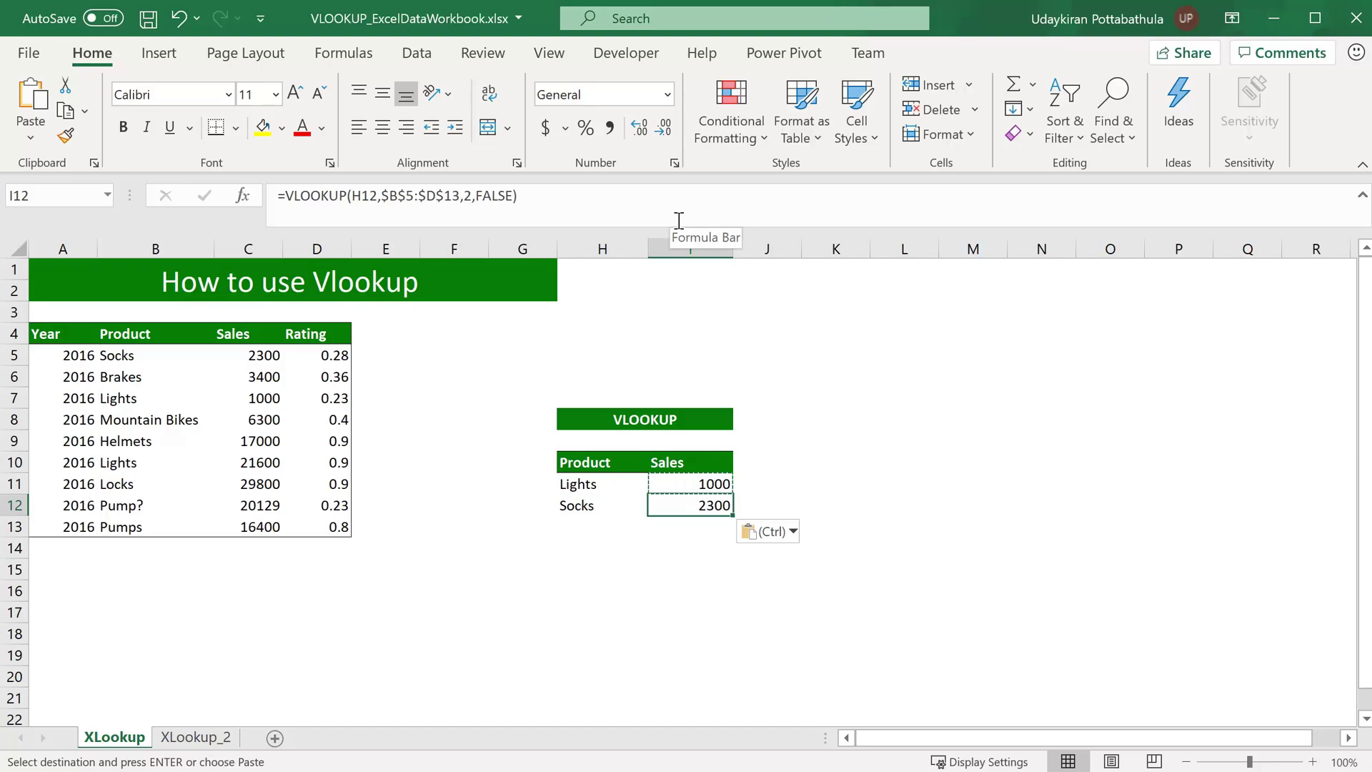